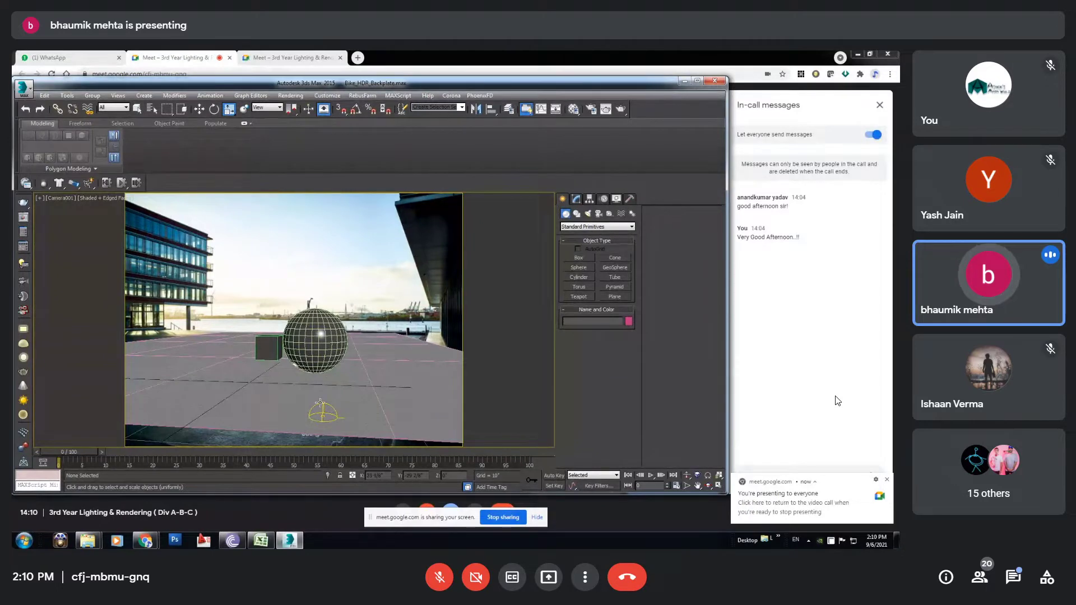
Step: Load the VRay dome light's VRayHDRI texture map into an empty sample slot of the Material Editor
left_click(323, 413)
left_click(576, 199)
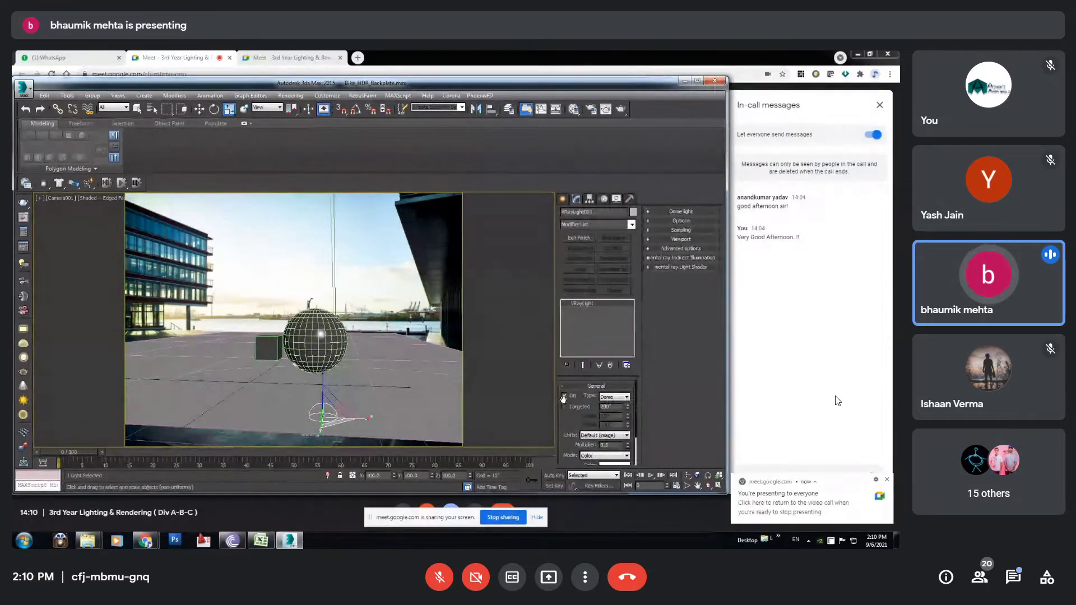
left_click_drag(567, 413, 575, 374)
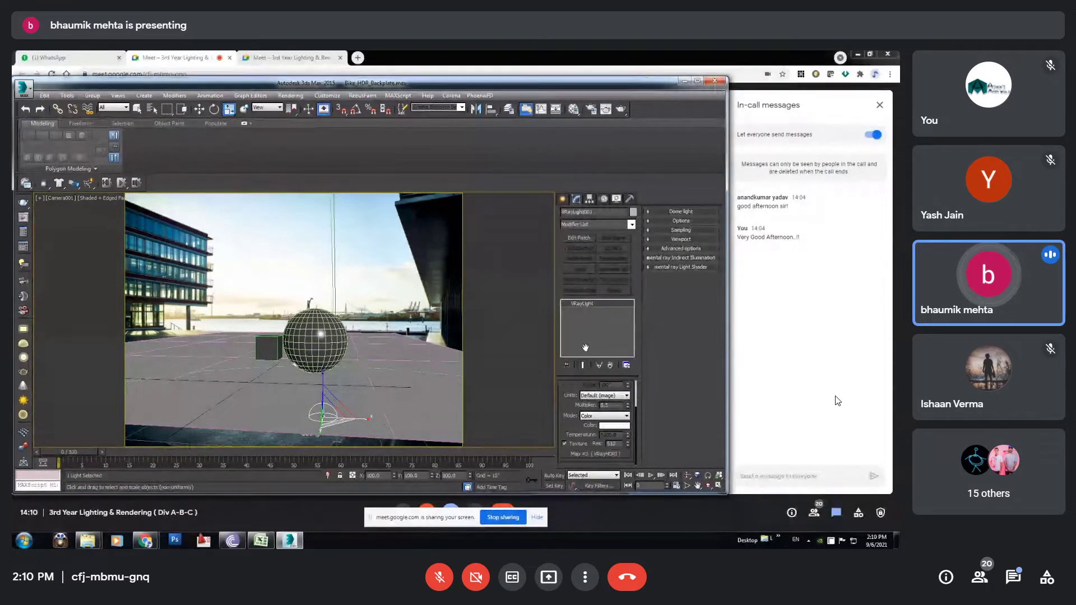
left_click(573, 109)
left_click_drag(636, 134, 214, 116)
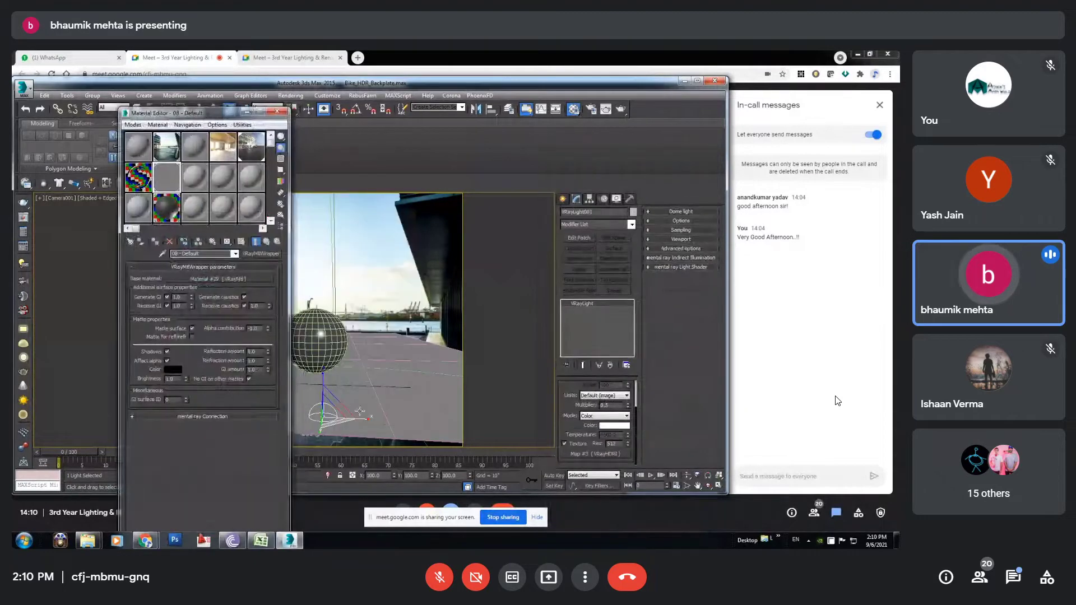
left_click(252, 181)
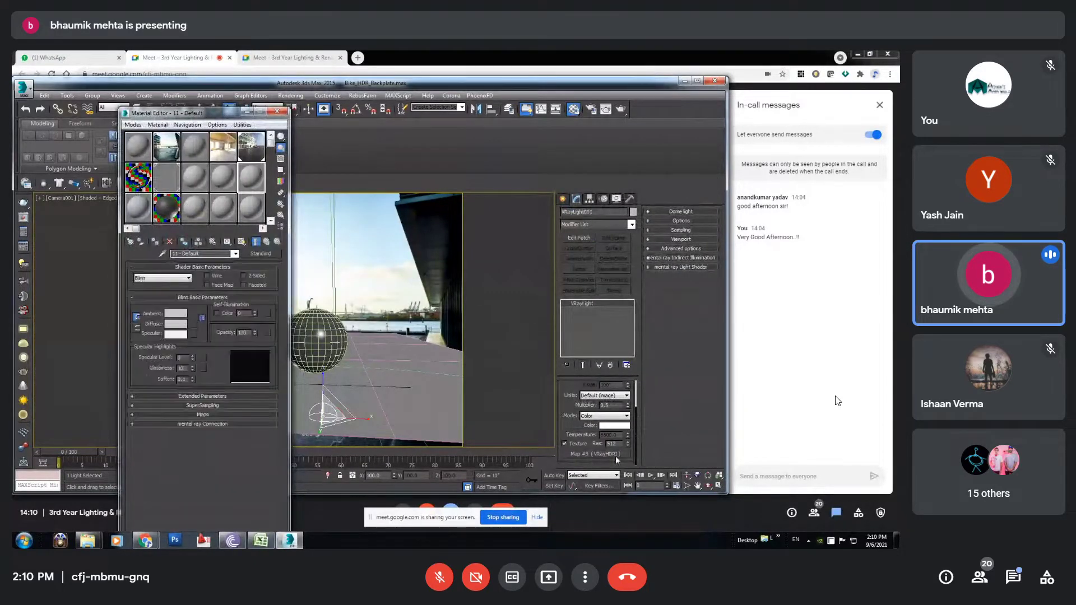
left_click(252, 208)
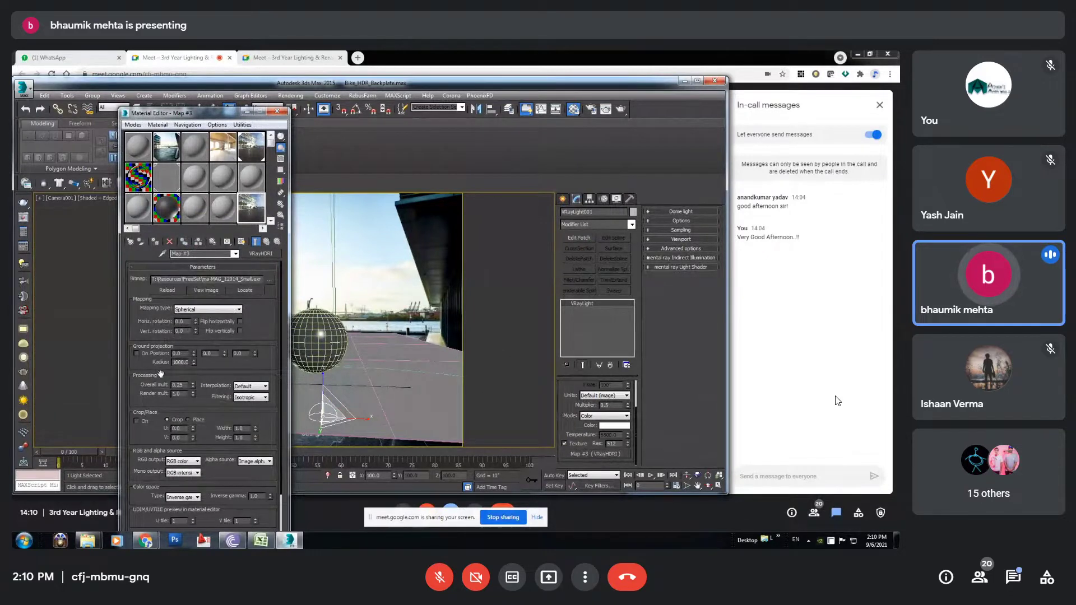
Step: Set the overall multiplier of the dome light's HDRI map to 0.5
double_click(179, 385)
type("0.5")
key("Return")
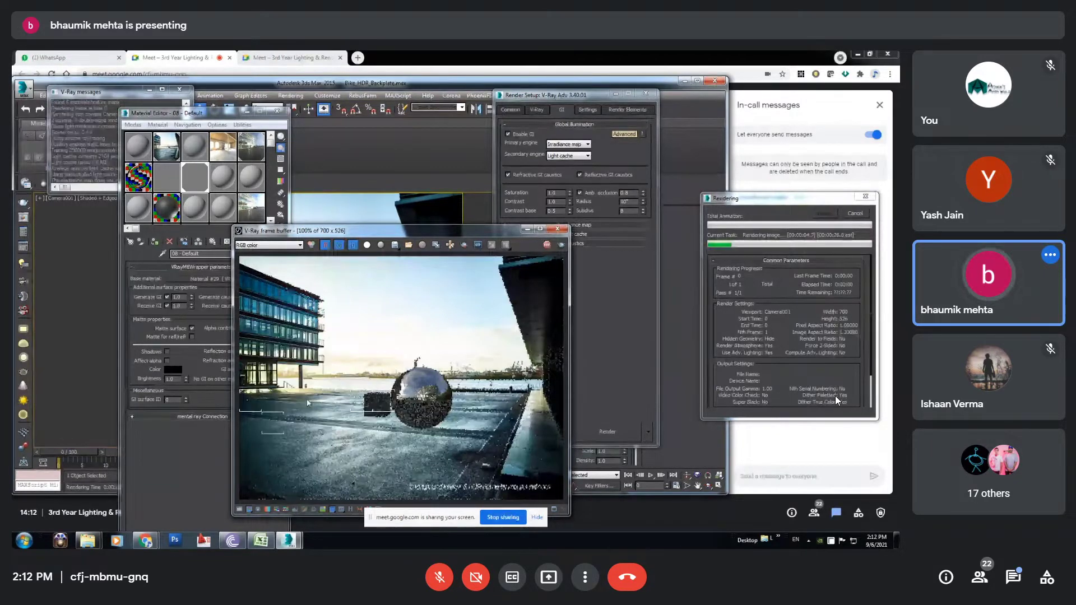
Step: Close the finished render and assign the 08 - Default wrapper material to the selected ground plane
left_click_drag(506, 230, 462, 232)
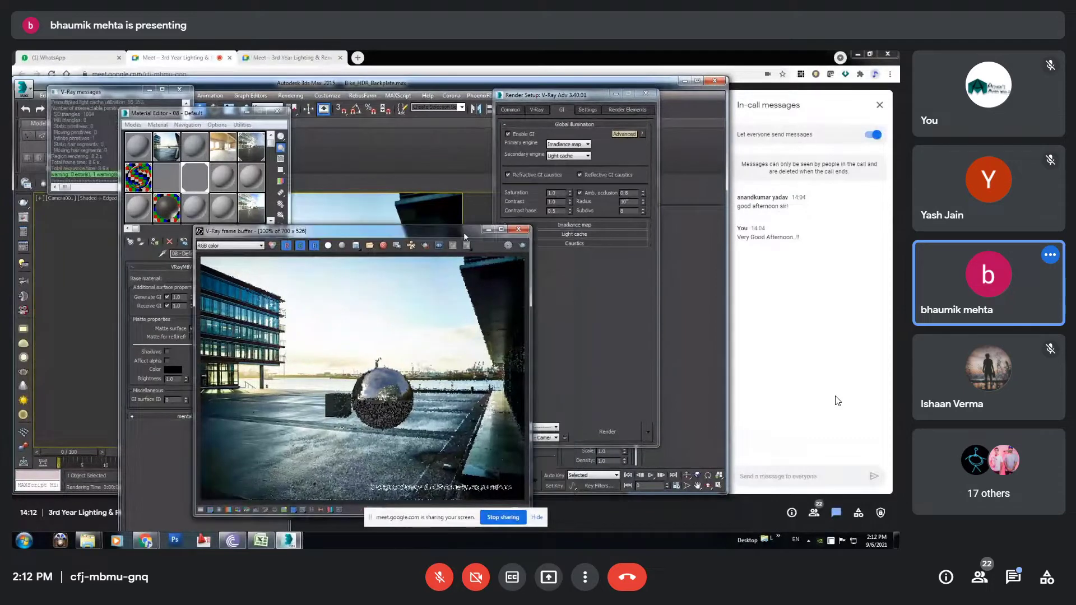
left_click(518, 229)
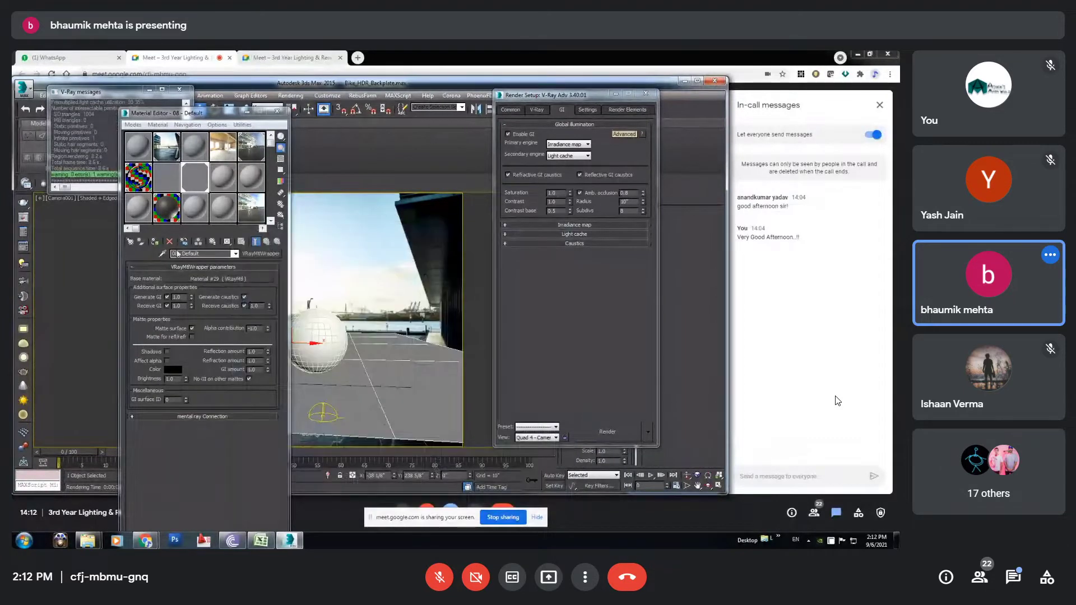
left_click(154, 242)
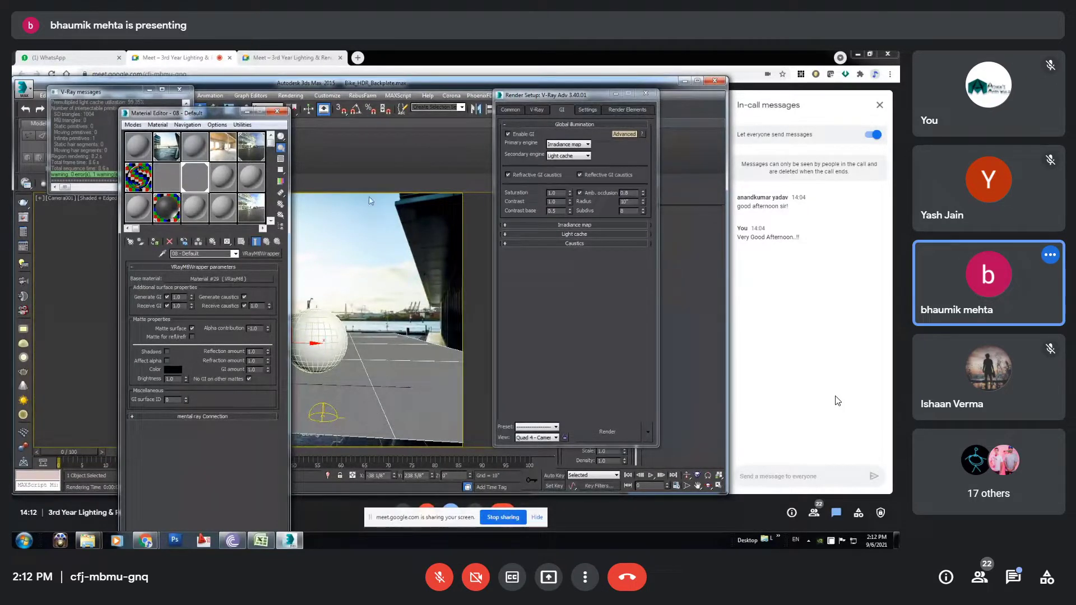
Step: Deselect the ground plane and bring up the V-Ray settings of the render setup
left_click(299, 269)
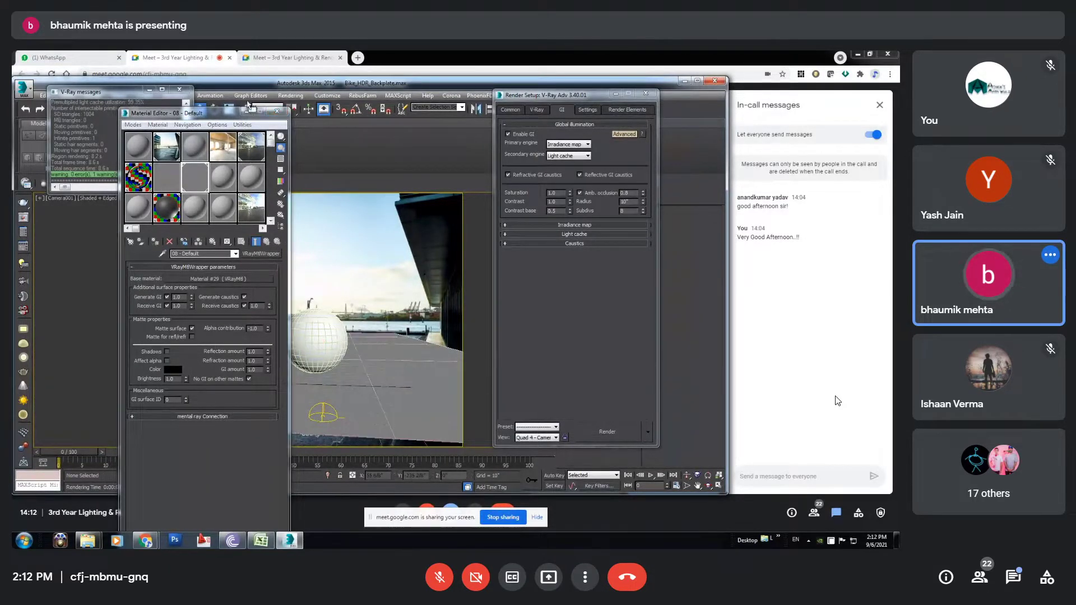
left_click_drag(227, 113, 235, 120)
left_click(535, 110)
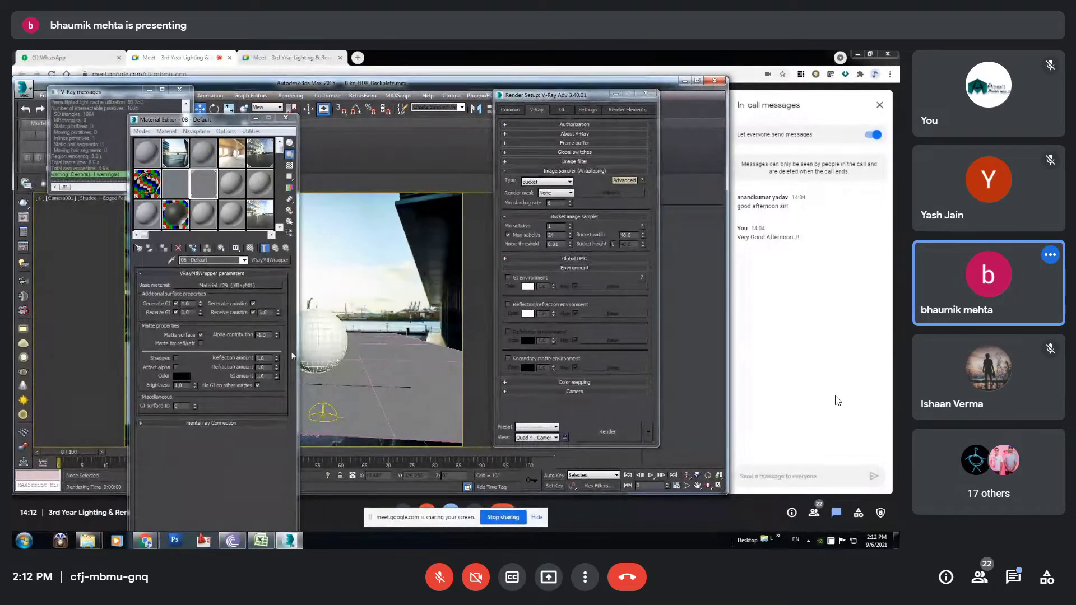
Step: Convert the unused 10 - Default material to a VRayMtlWrapper, keeping the old material as its base material
left_click(234, 181)
left_click(273, 261)
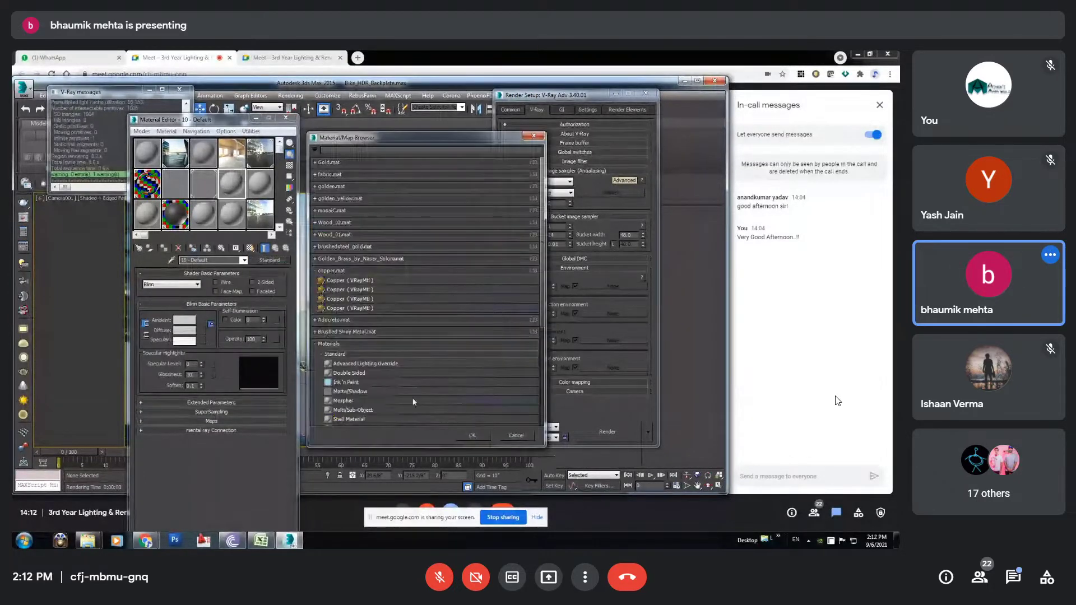
left_click_drag(536, 209, 535, 306)
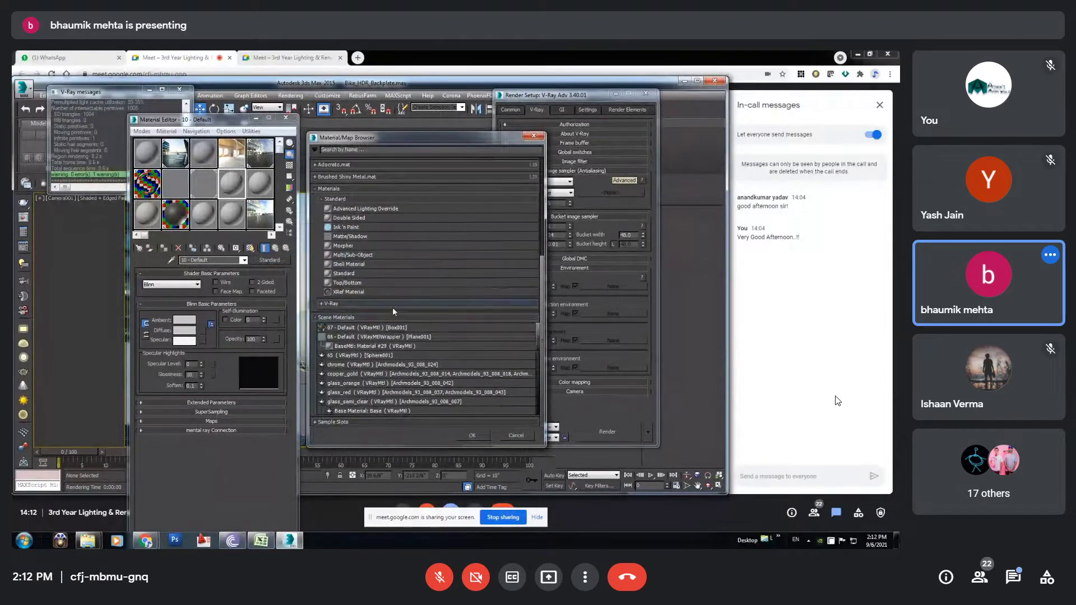
left_click(392, 307)
scroll(408, 345, "down", 2)
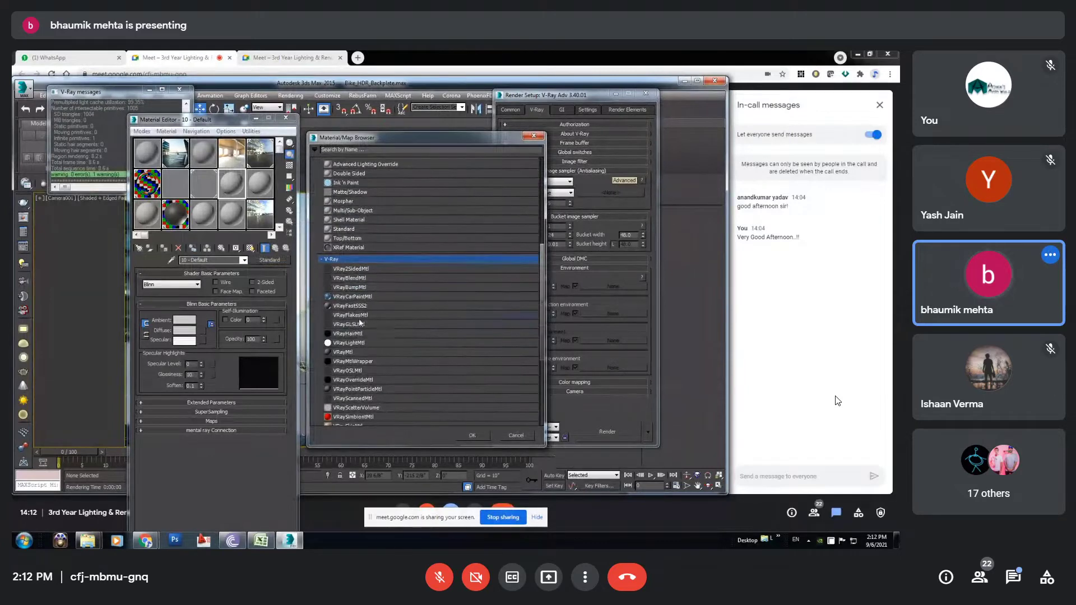
double_click(359, 353)
left_click(190, 374)
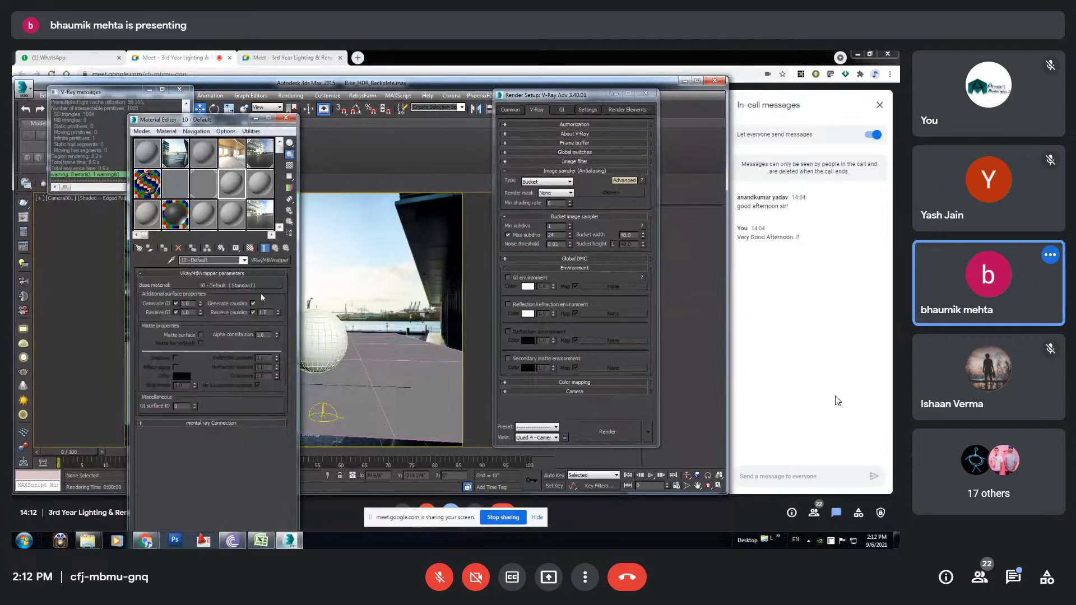
Step: Clear the wrapper's Standard base material and start choosing a new base material
right_click(245, 285)
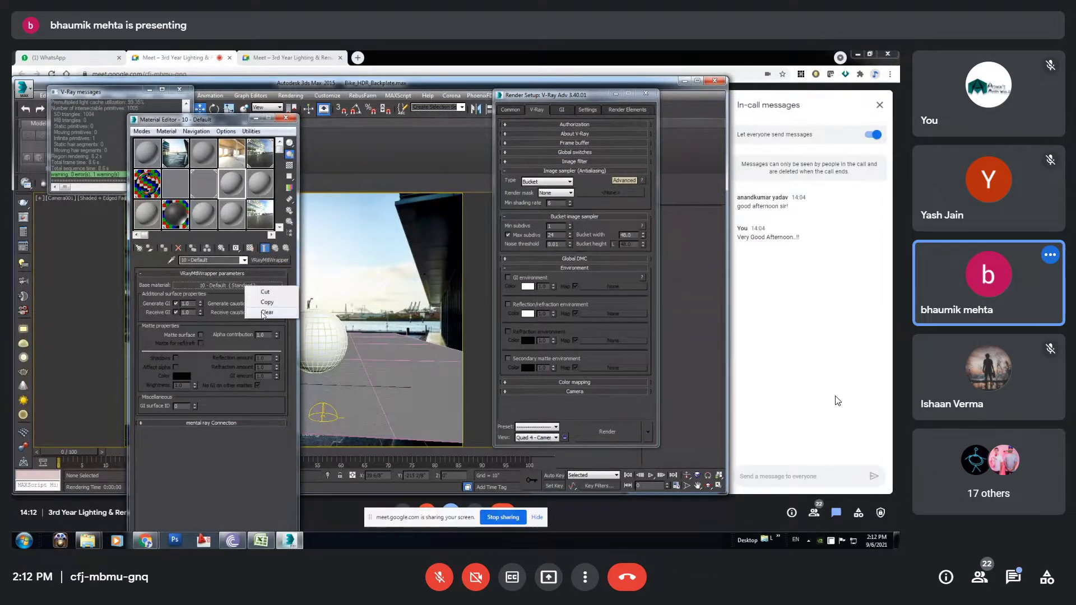
left_click(256, 313)
left_click(248, 286)
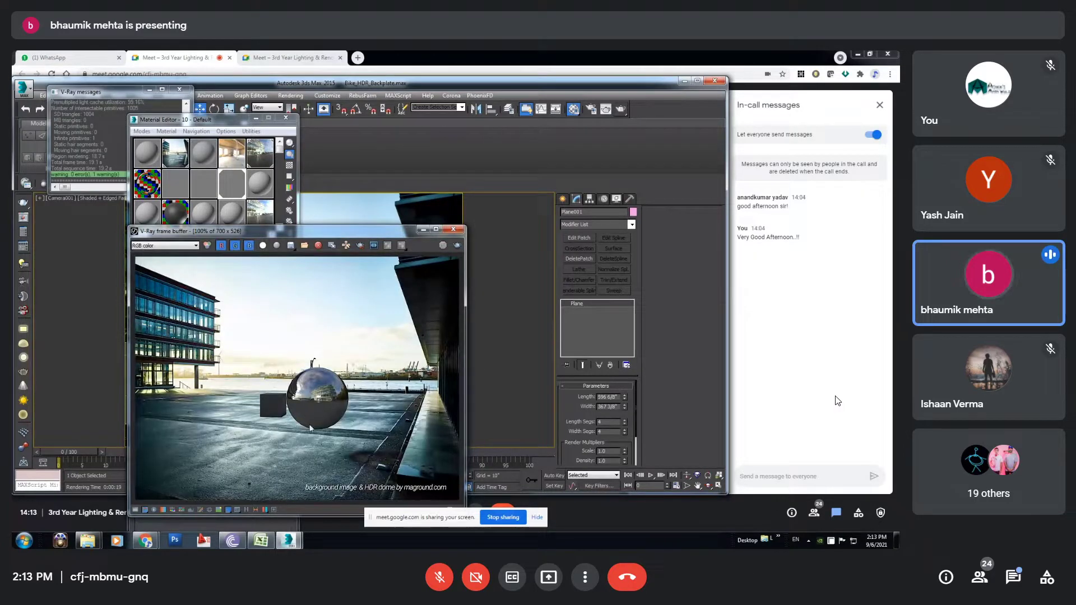
Step: Set the diffuse colour of the plane wrapper's base VRayMtl to pure red after checking the sphere's reflection in the render
scroll(310, 422, "up", 1)
scroll(309, 422, "down", 1)
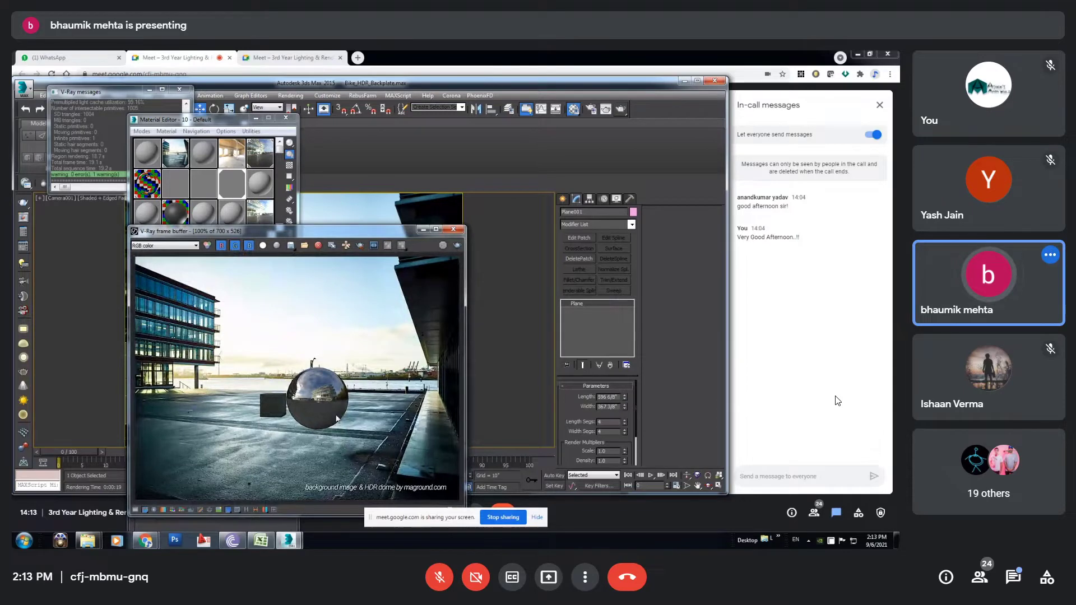
scroll(336, 421, "up", 2)
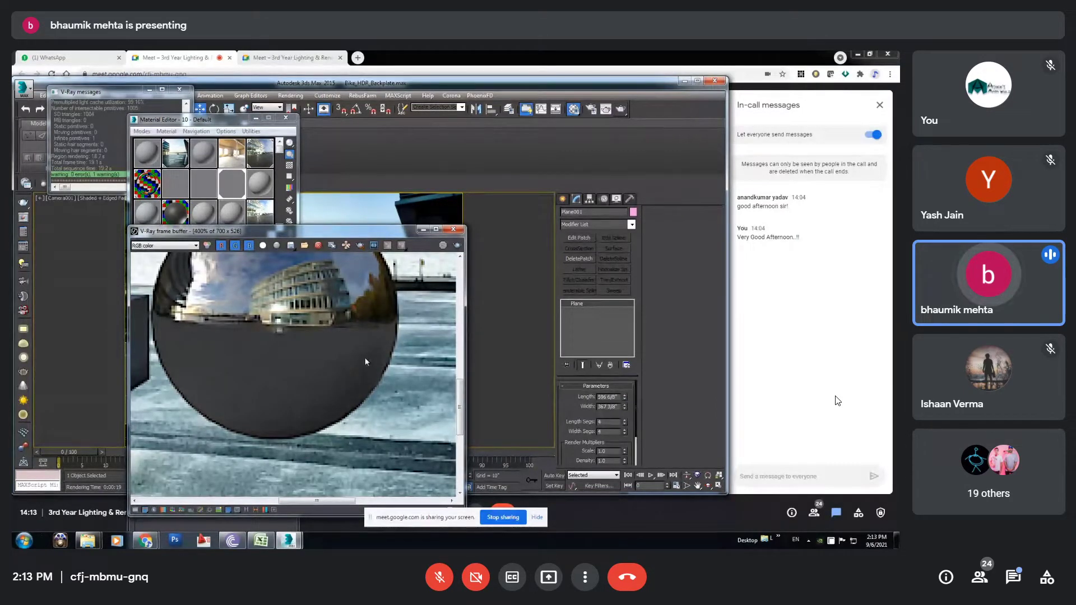
scroll(338, 353, "down", 2)
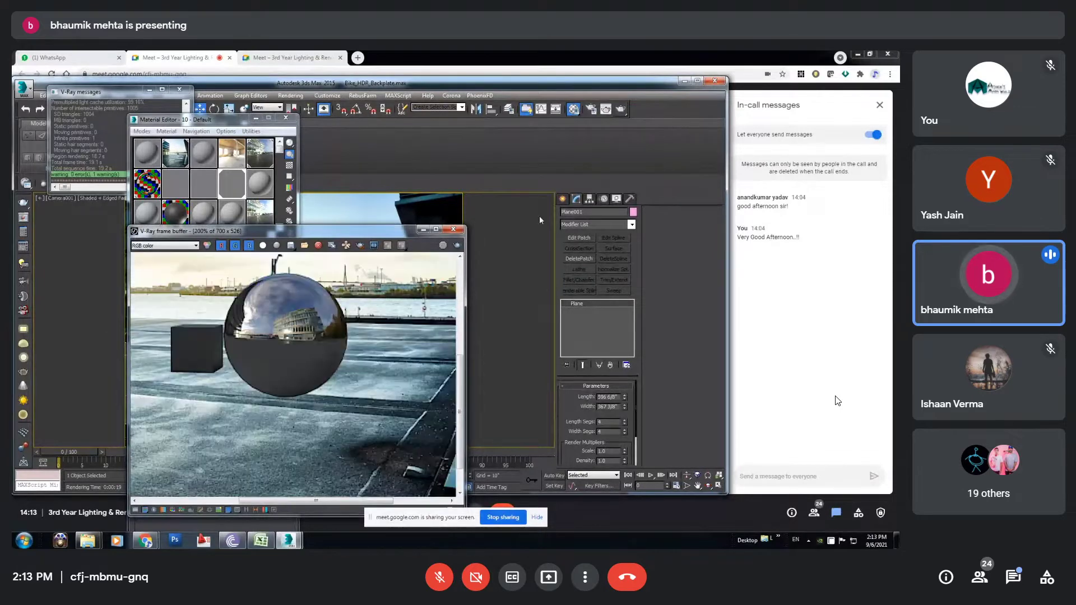
left_click(231, 124)
left_click(238, 288)
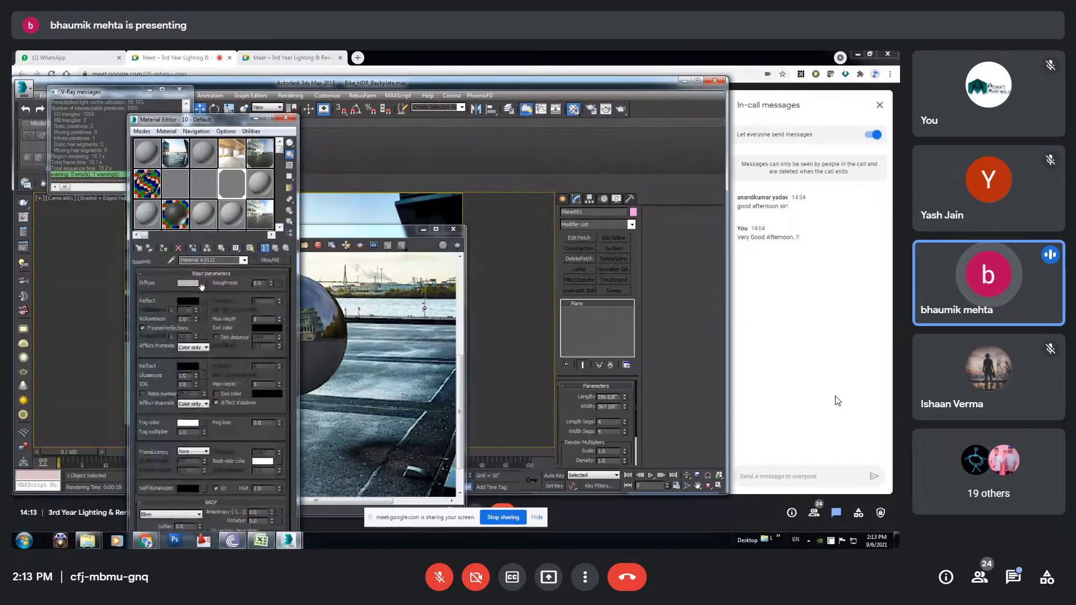
left_click(196, 284)
left_click_drag(263, 125, 285, 111)
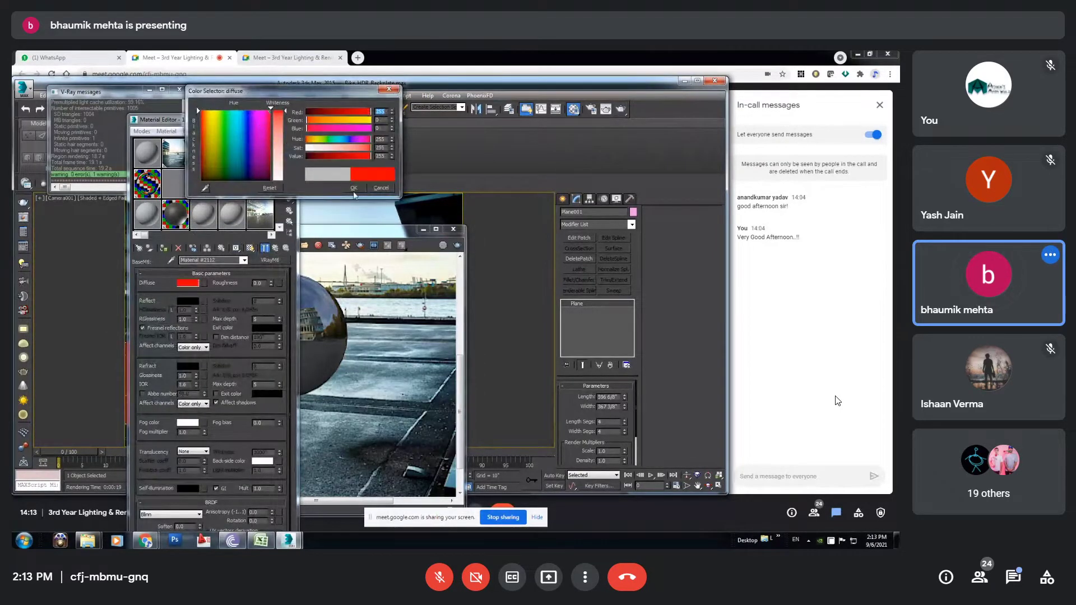
left_click(354, 189)
Step: Render the camera view again and examine how the plane's colour reflects in the sphere and the box
left_click(338, 348)
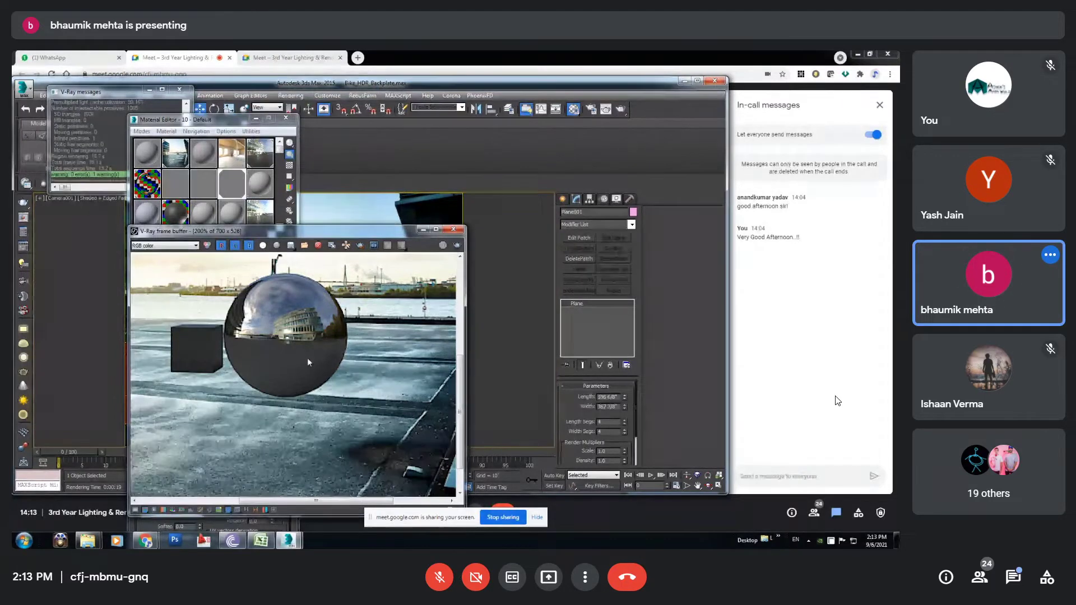
scroll(333, 433, "down", 1)
scroll(297, 408, "up", 1)
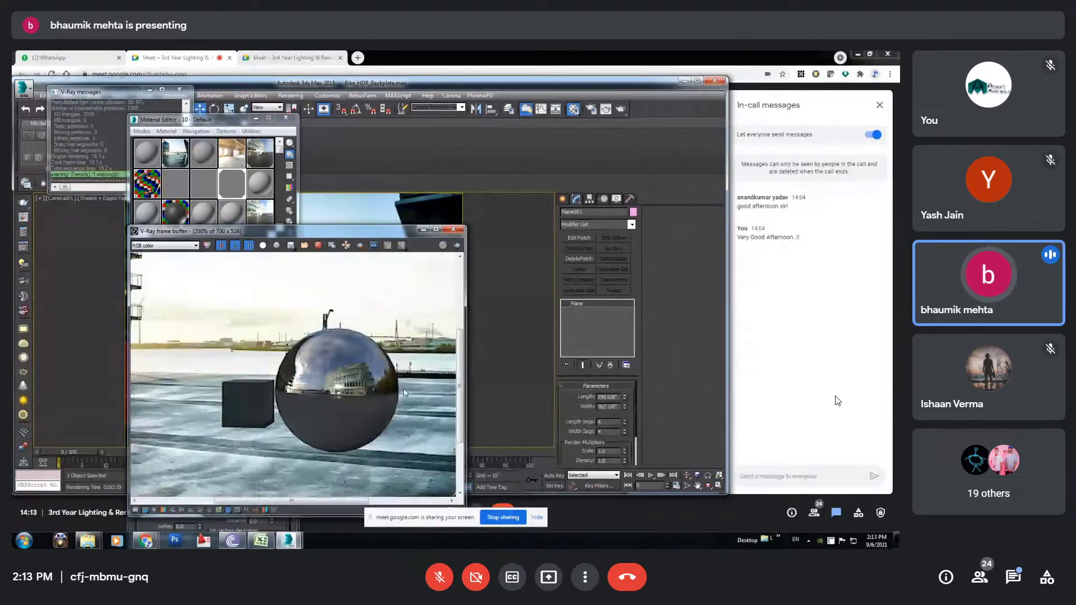
scroll(354, 413, "down", 1)
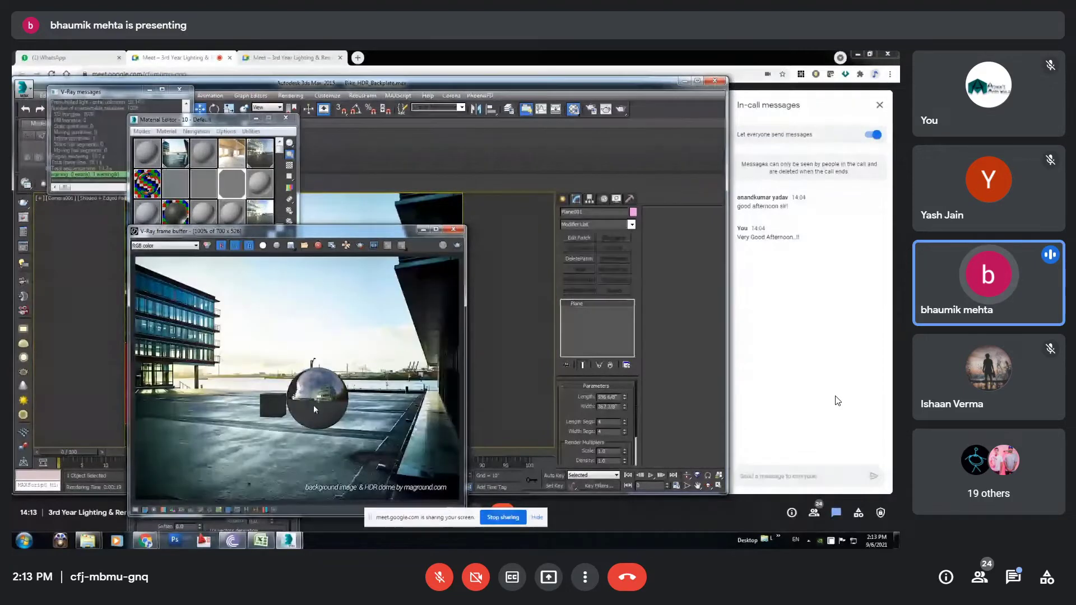
scroll(314, 405, "up", 1)
left_click(457, 245)
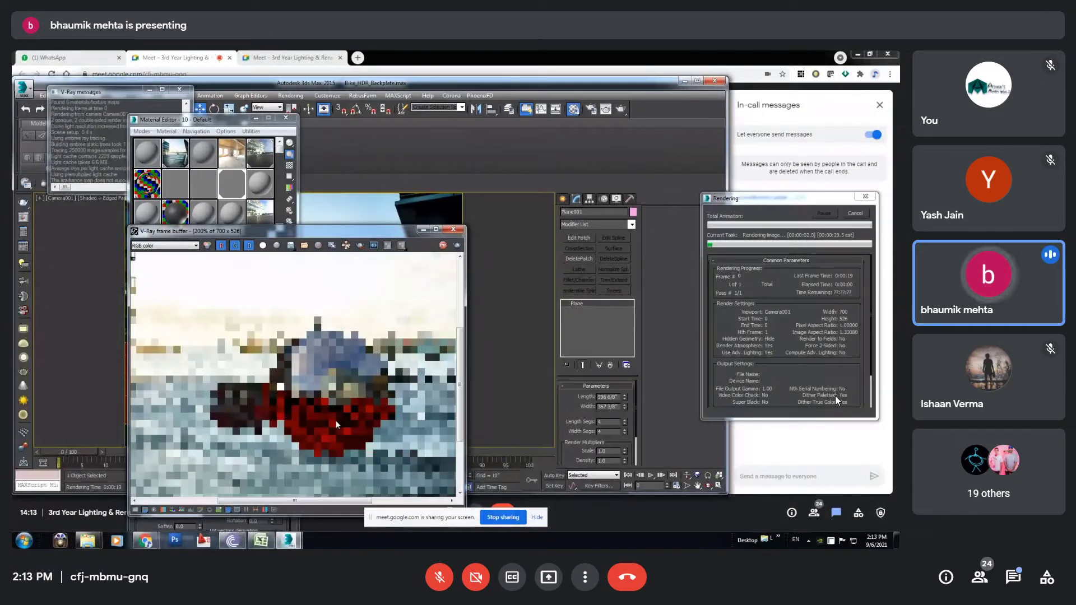
scroll(311, 395, "up", 1)
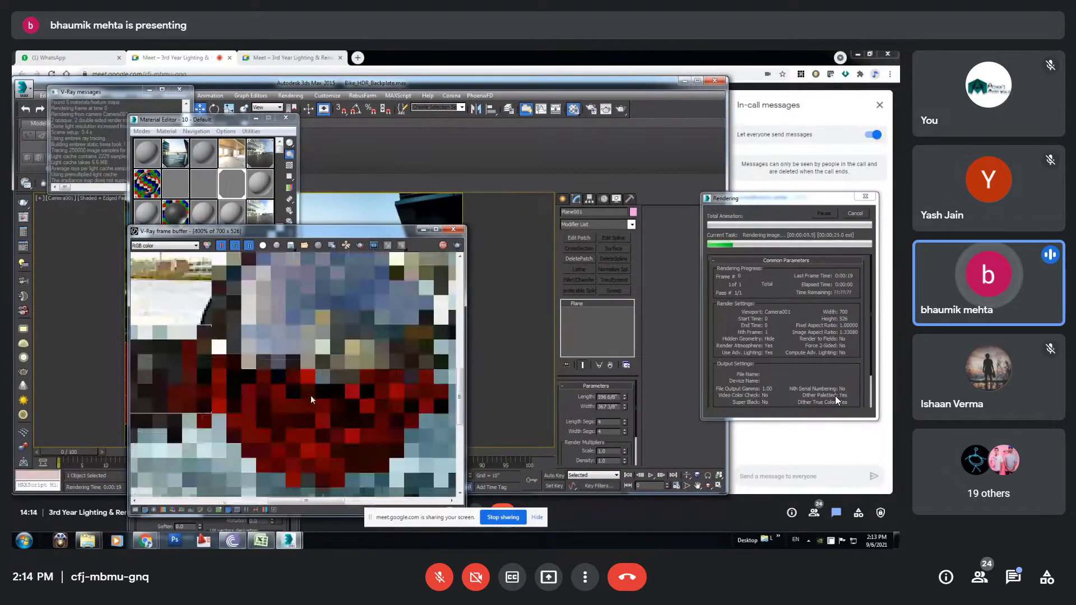
scroll(310, 395, "down", 1)
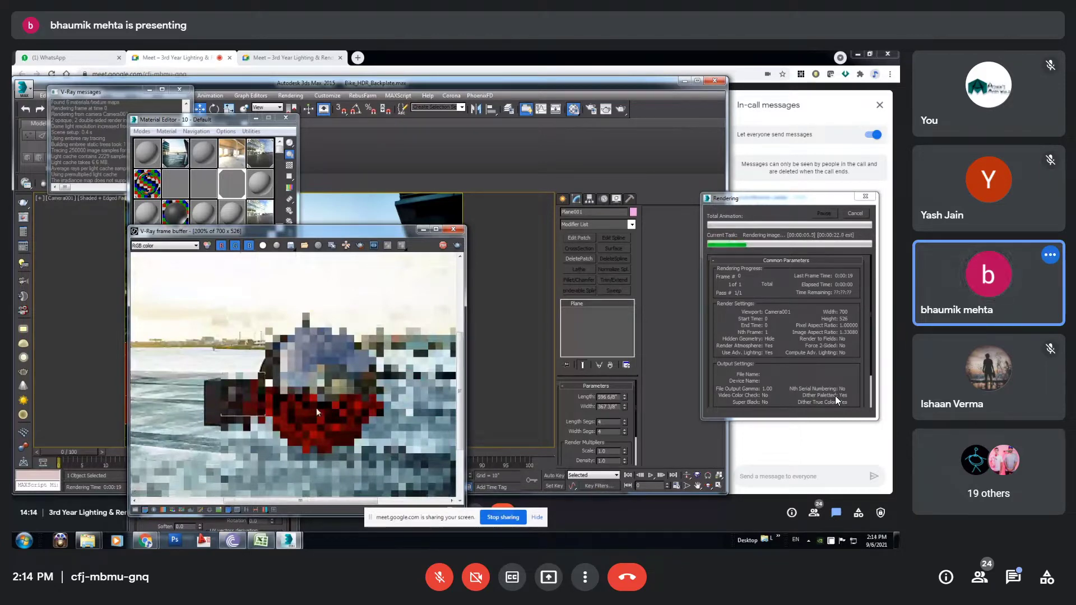
scroll(316, 408, "down", 1)
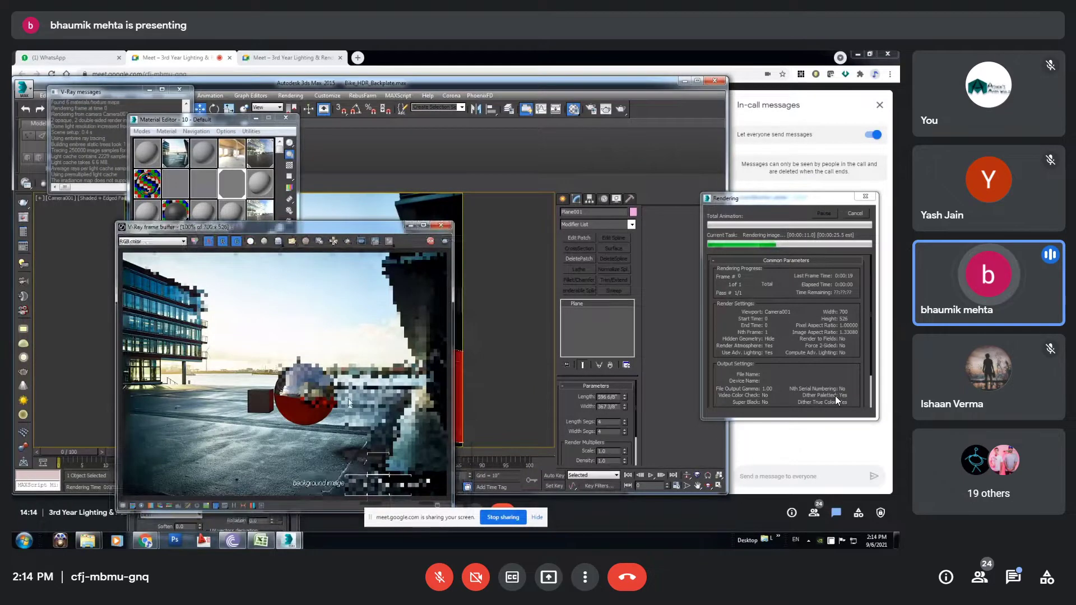
scroll(305, 426, "up", 1)
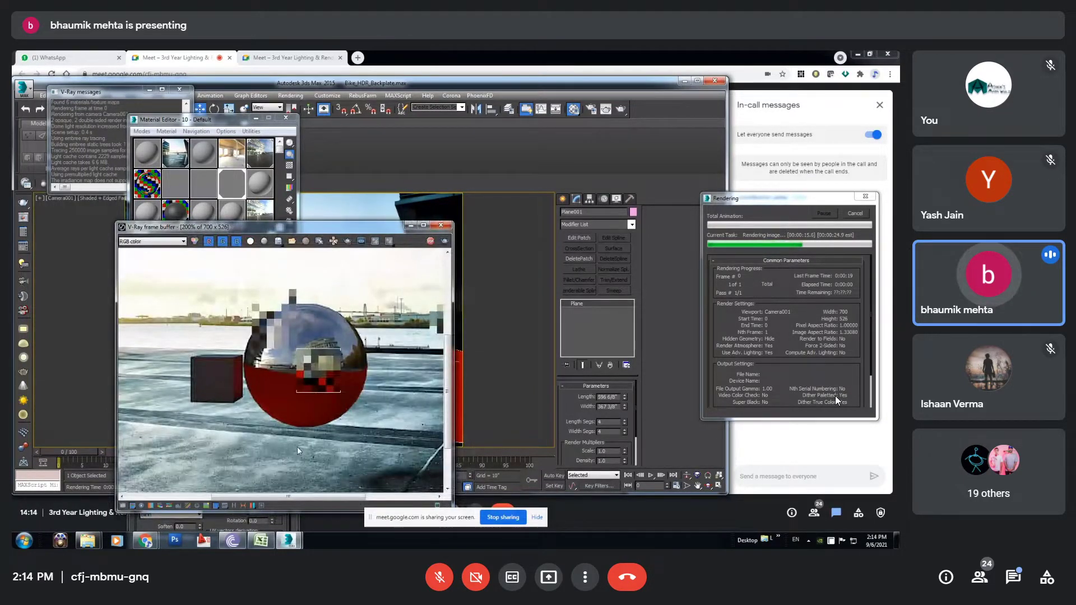
Step: Return from the base material to the wrapper's parameters and take a closer look at the rendered sphere
left_click(227, 122)
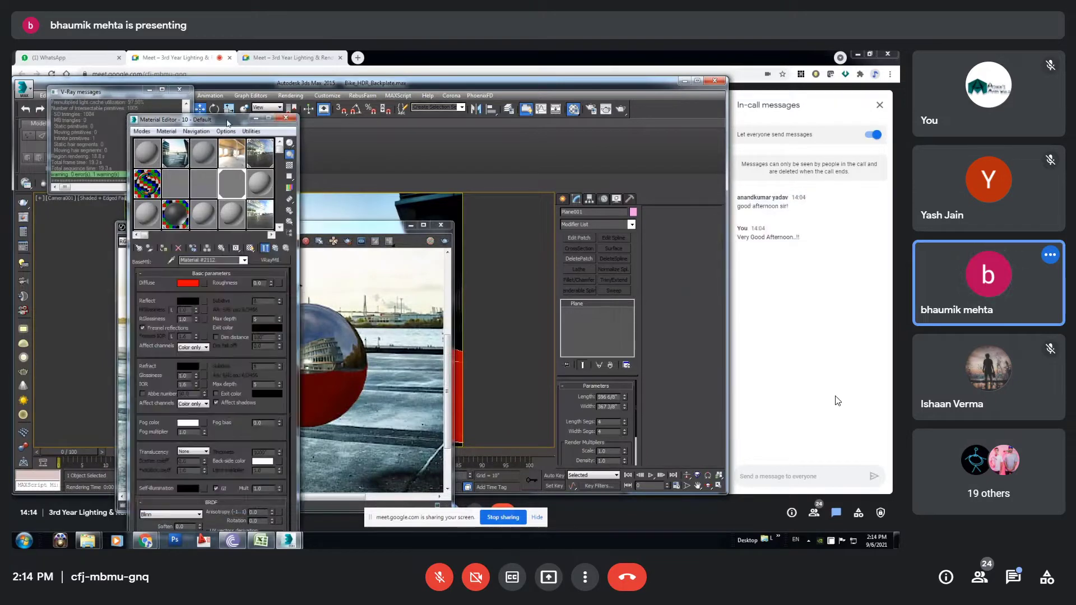
left_click(275, 248)
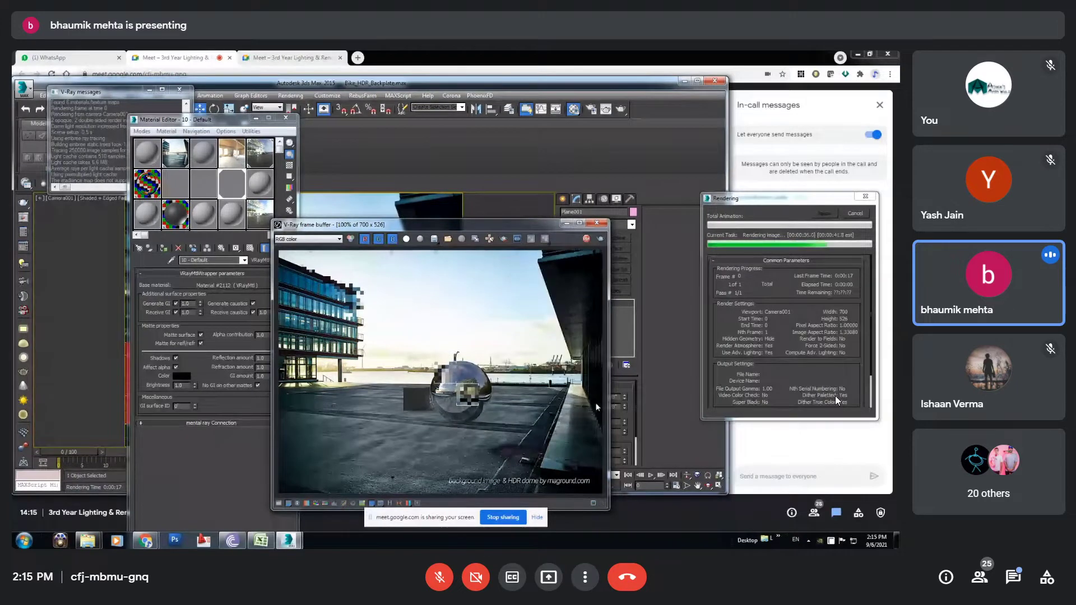
scroll(575, 399, "up", 2)
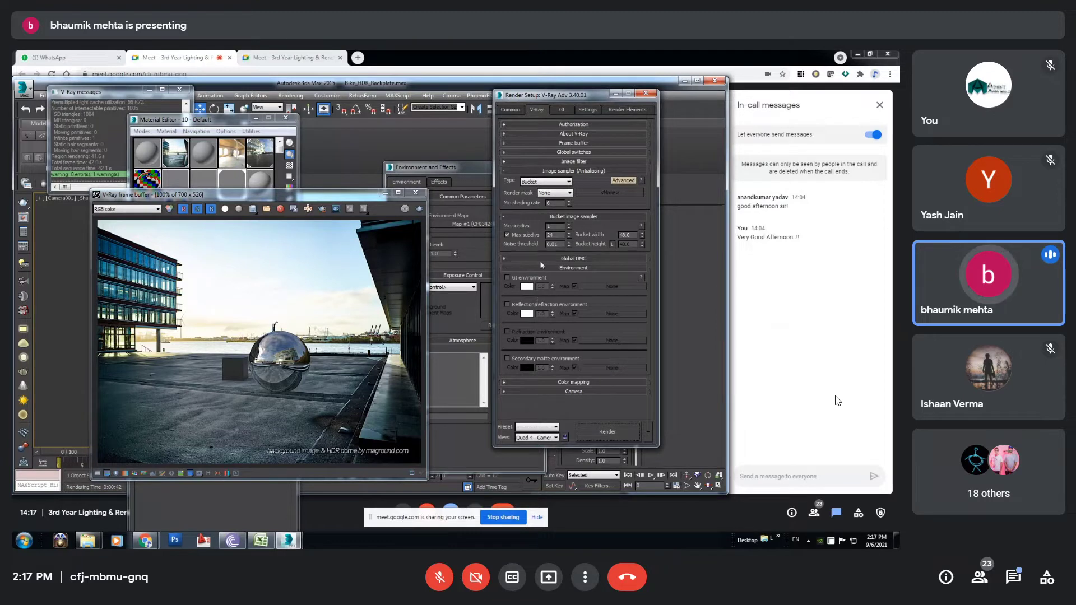
Step: Enable the GI environment and the reflection/refraction environment overrides in the V-Ray render settings
left_click(524, 278)
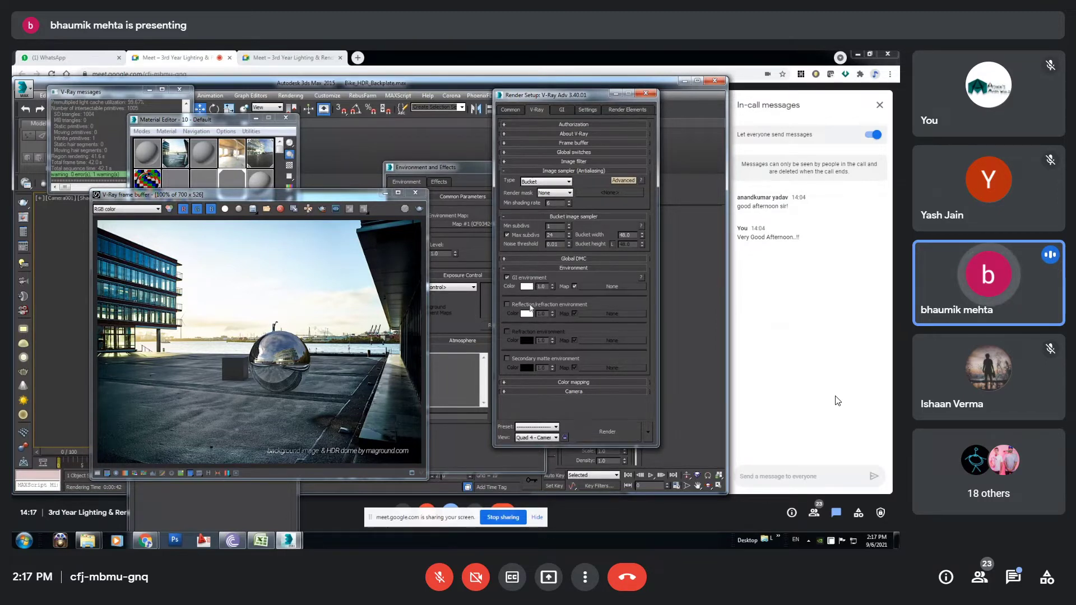
left_click(530, 306)
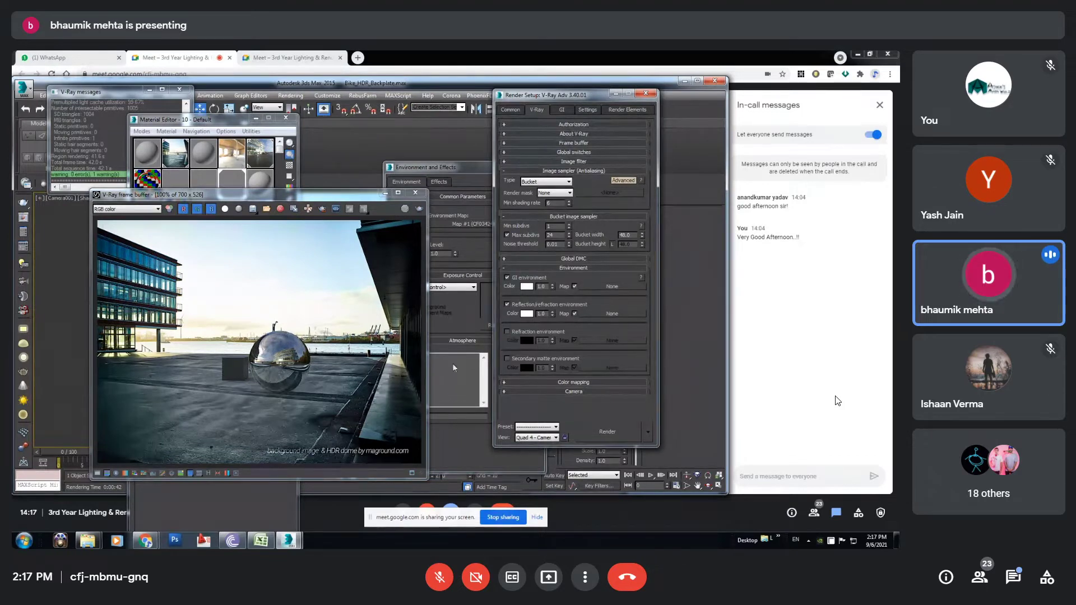
key("F11")
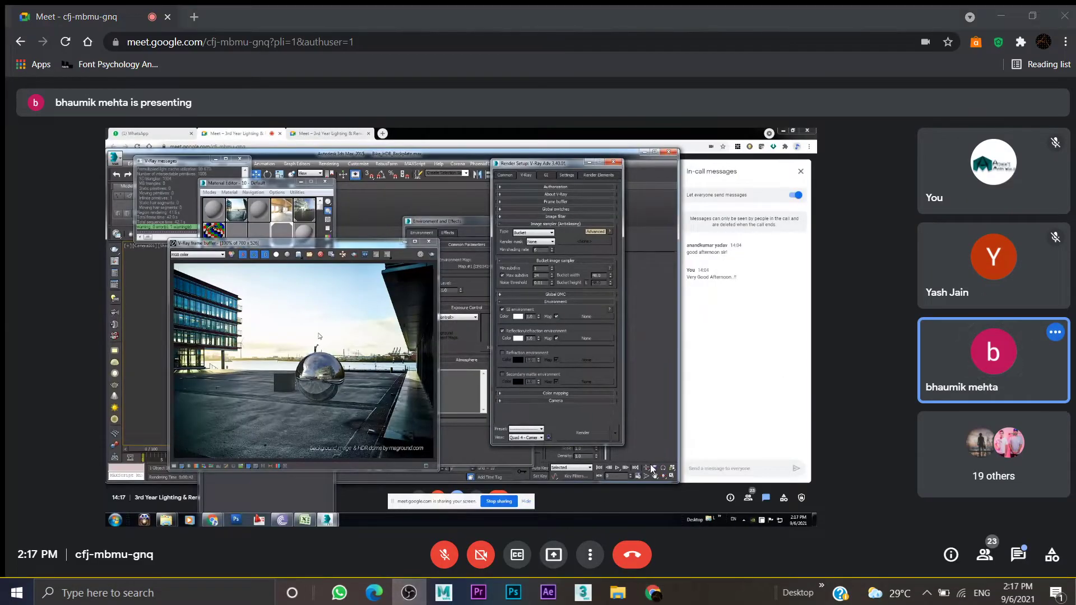
key("F11")
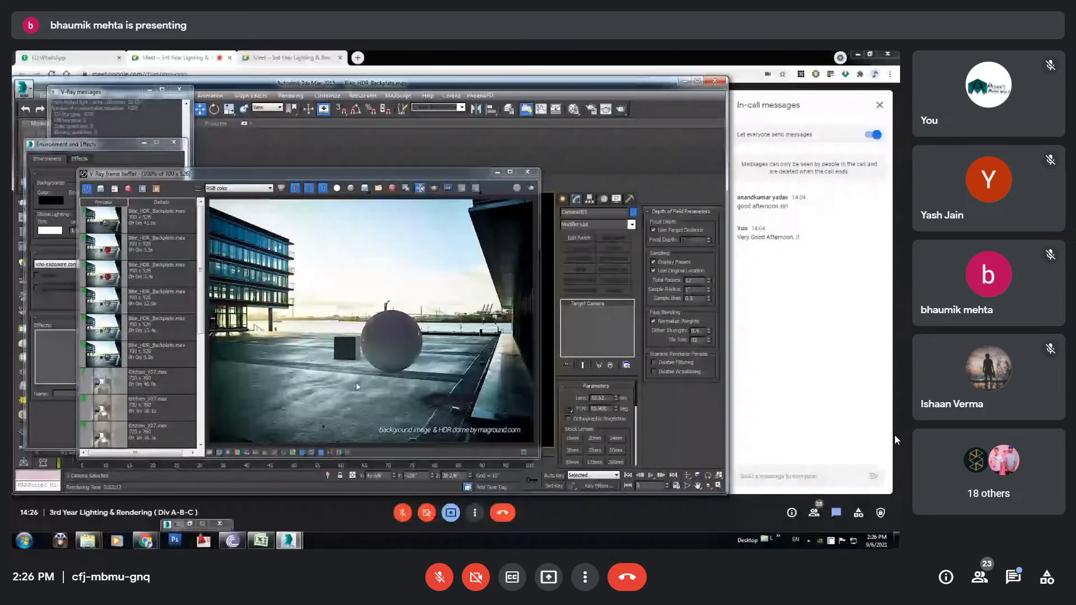
Step: Open an enlarged preview of the HDRI dome map from the material samples and move it over the render
key("m")
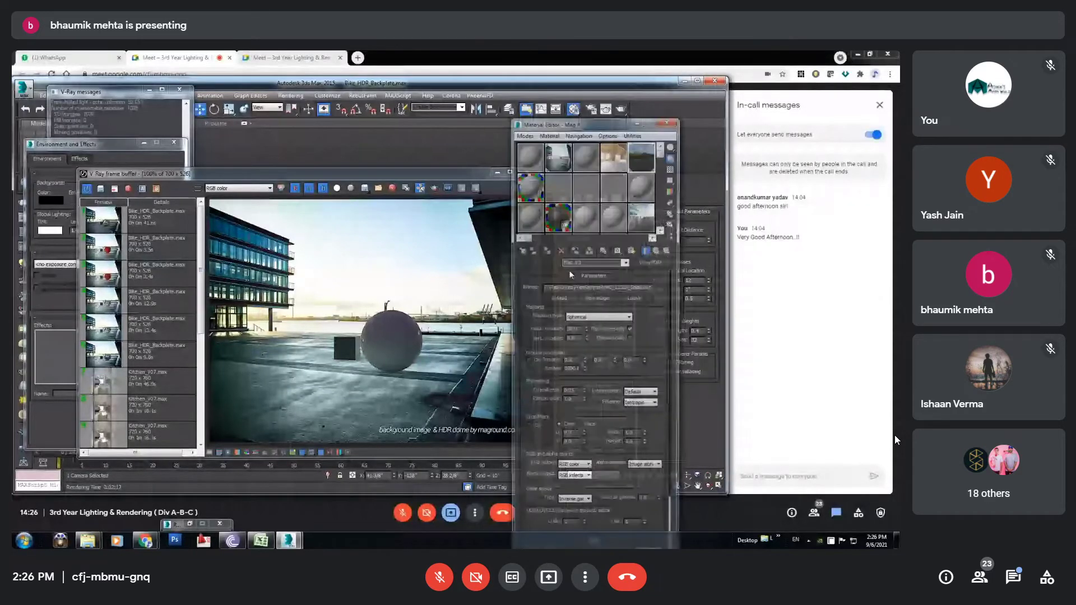
double_click(641, 217)
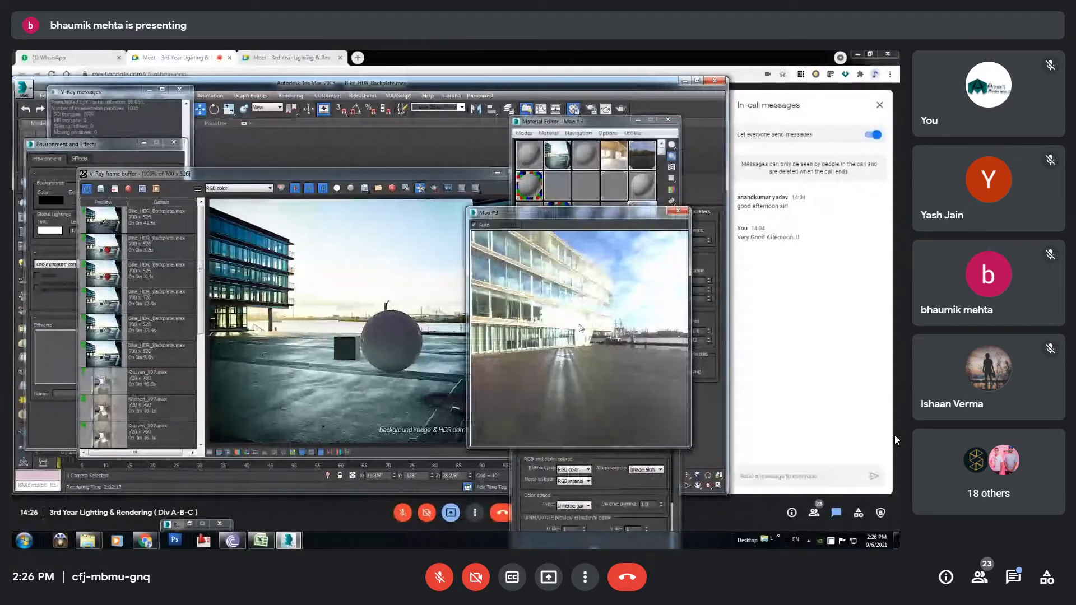
left_click_drag(580, 213, 488, 219)
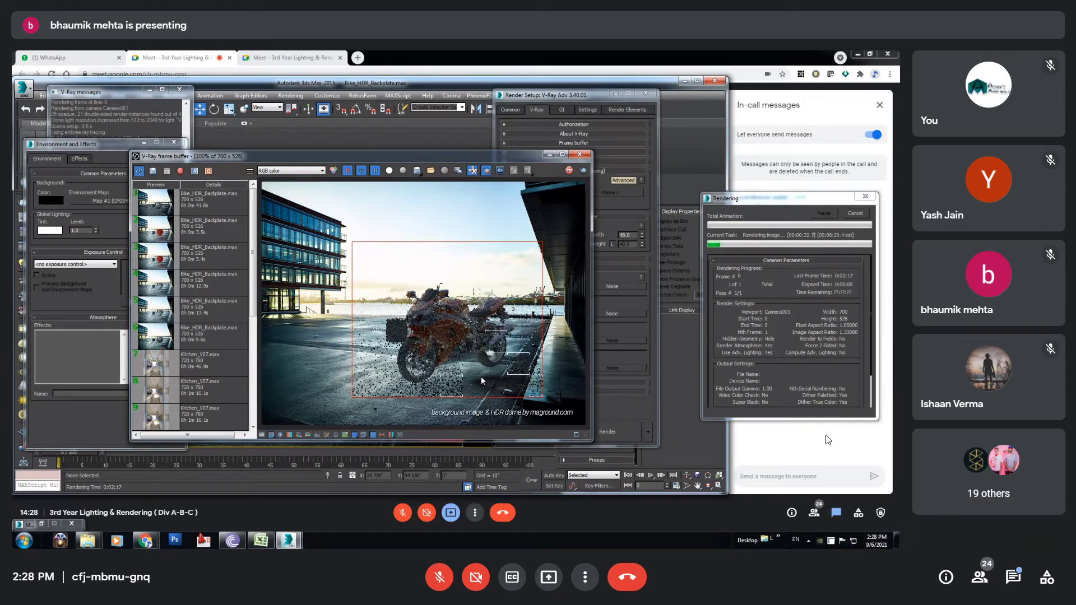
Step: Check the motorcycle render's alpha channel while it renders, and examine the bike up close in colour
left_click(390, 171)
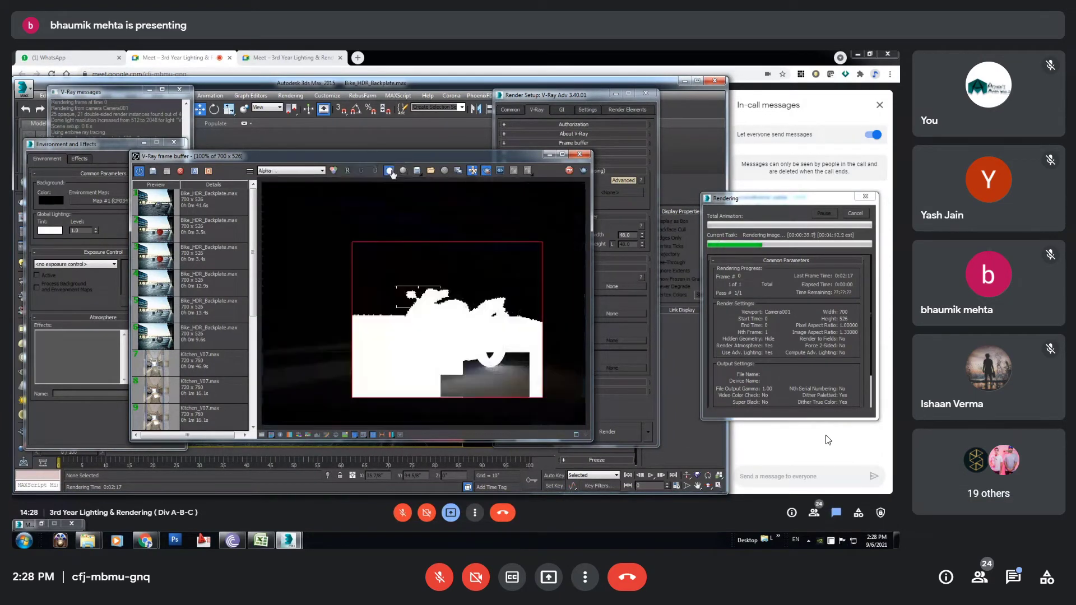
left_click(389, 170)
scroll(498, 350, "up", 2)
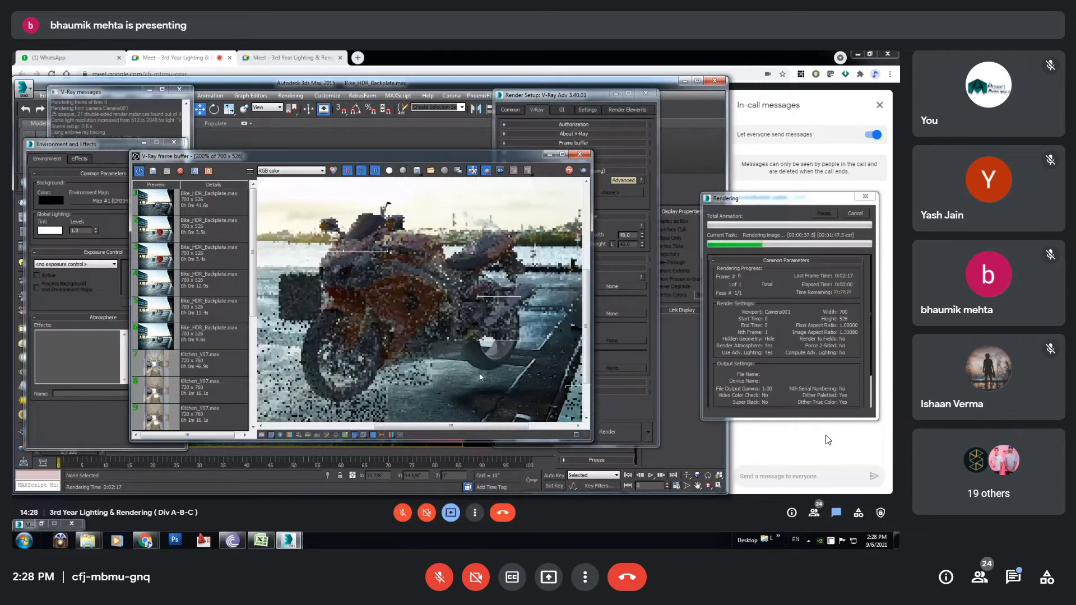
scroll(493, 352, "down", 2)
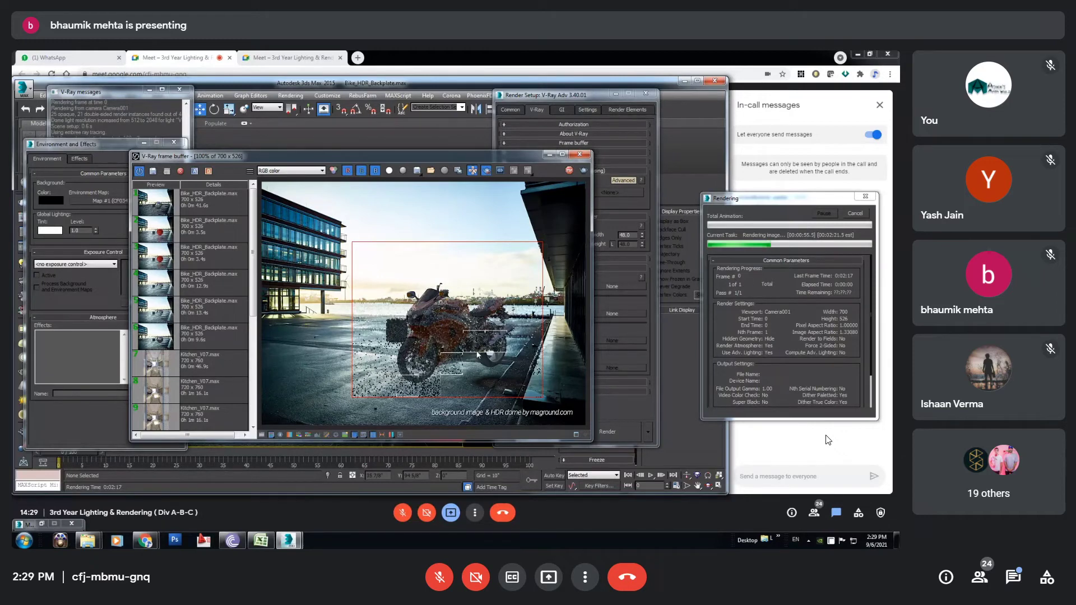
scroll(496, 370, "up", 2)
scroll(496, 370, "down", 1)
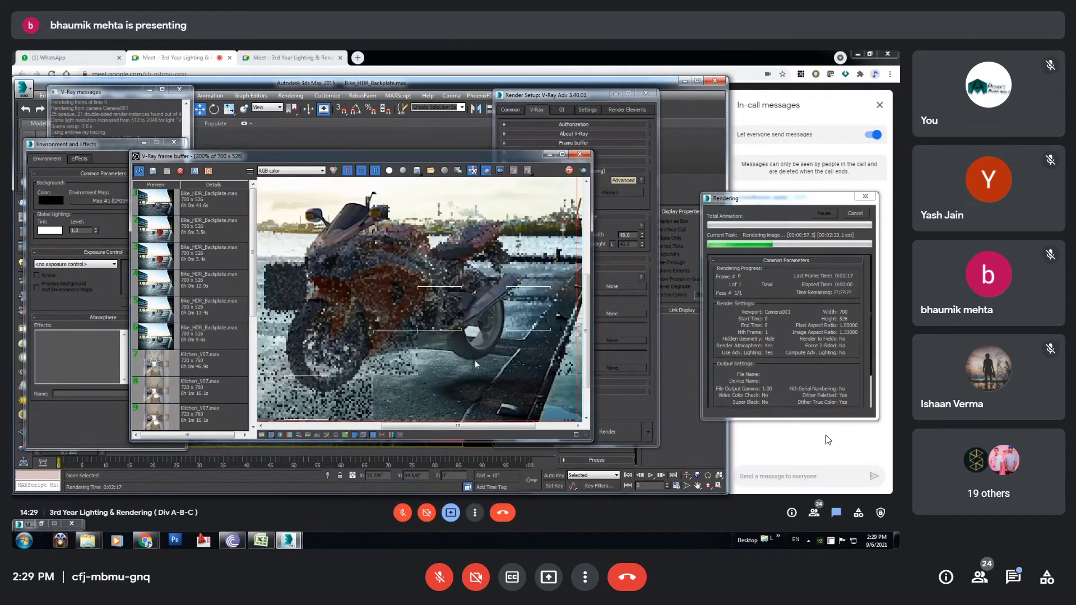
scroll(493, 353, "up", 1)
Step: Compare the alpha and colour views of the render around the motorcycle's wheels and their shadows on the ground
left_click(389, 171)
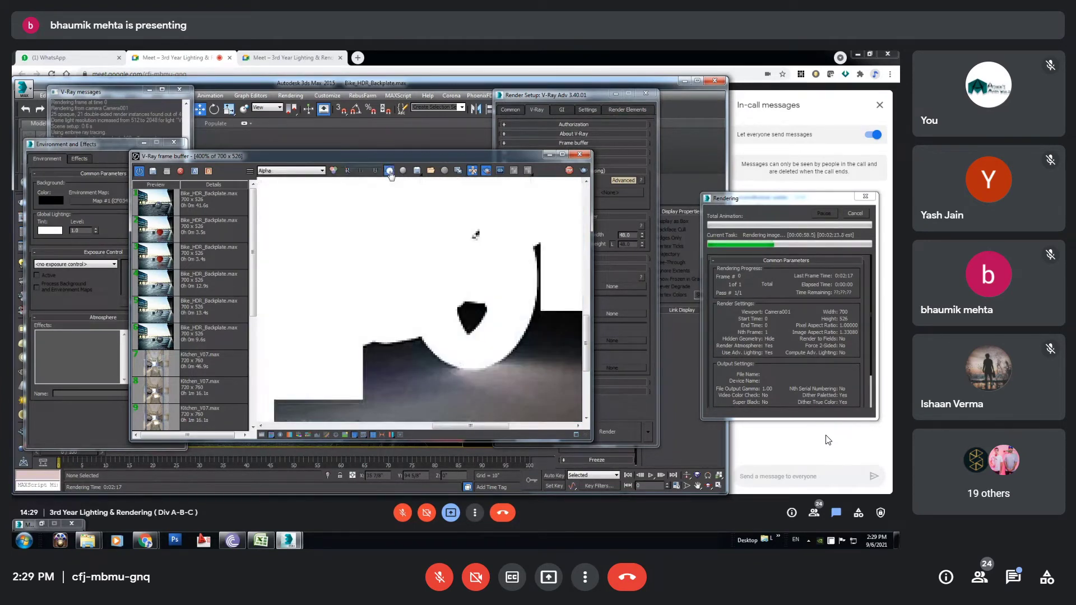
left_click(389, 171)
left_click(390, 170)
scroll(478, 375, "down", 4)
scroll(484, 382, "up", 2)
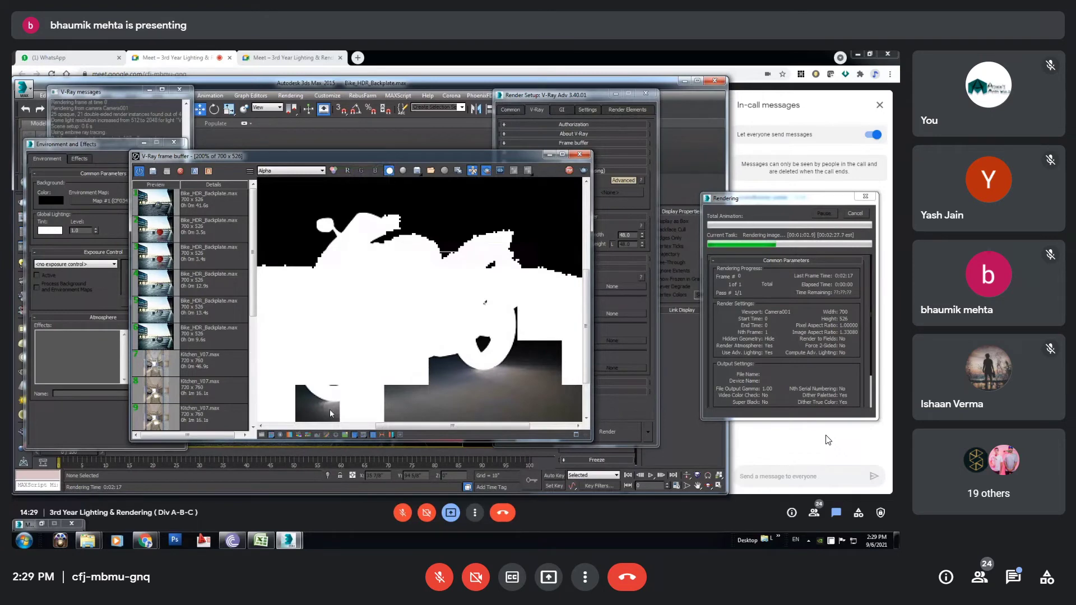
scroll(330, 414, "up", 4)
scroll(321, 413, "down", 4)
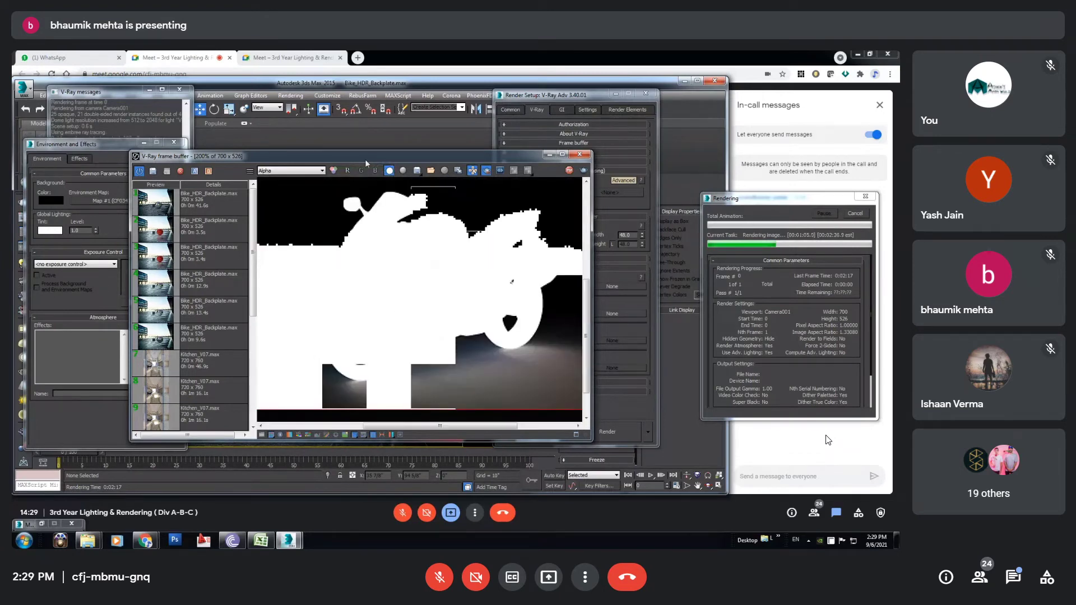
left_click(389, 171)
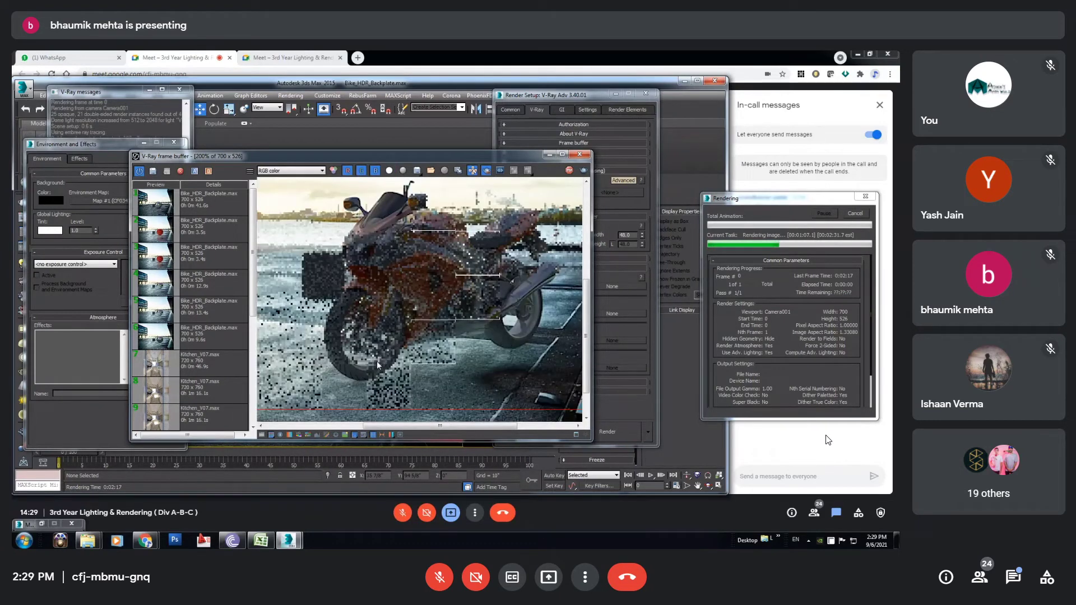
scroll(377, 365, "down", 2)
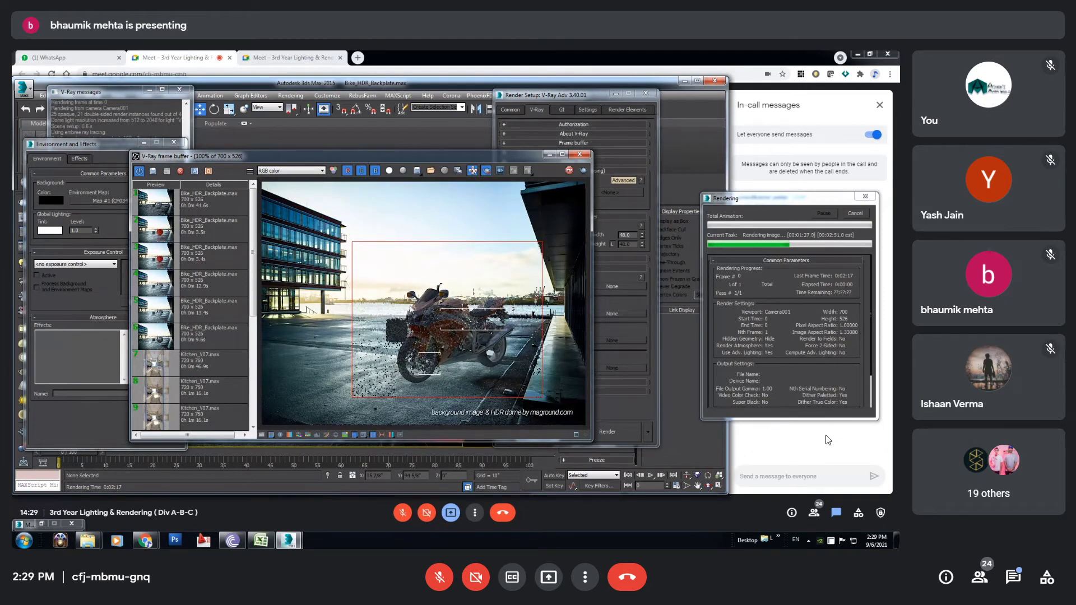
scroll(495, 370, "up", 1)
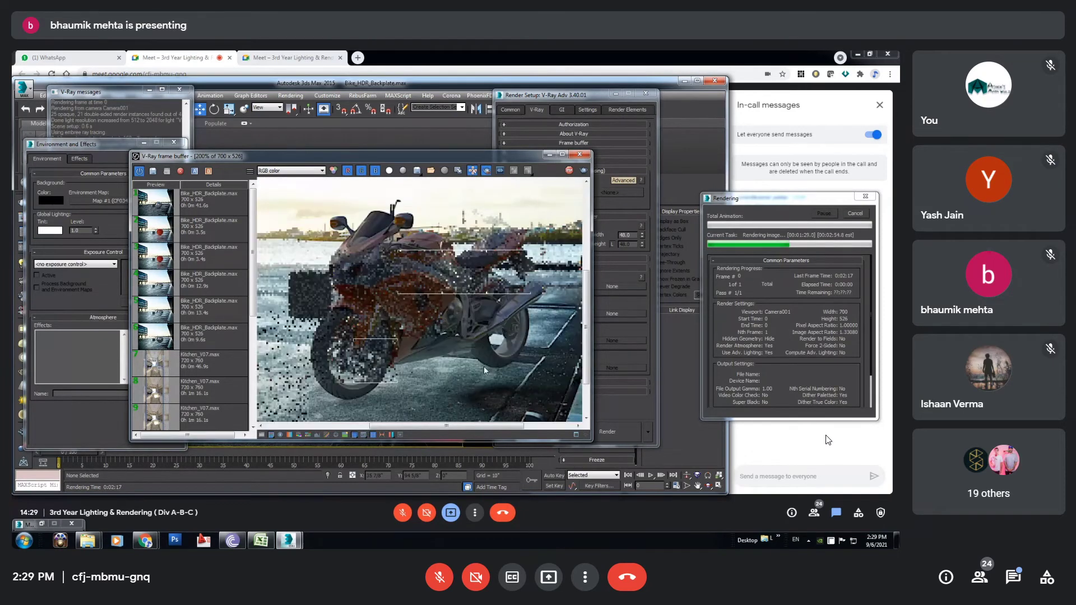
scroll(484, 371, "down", 2)
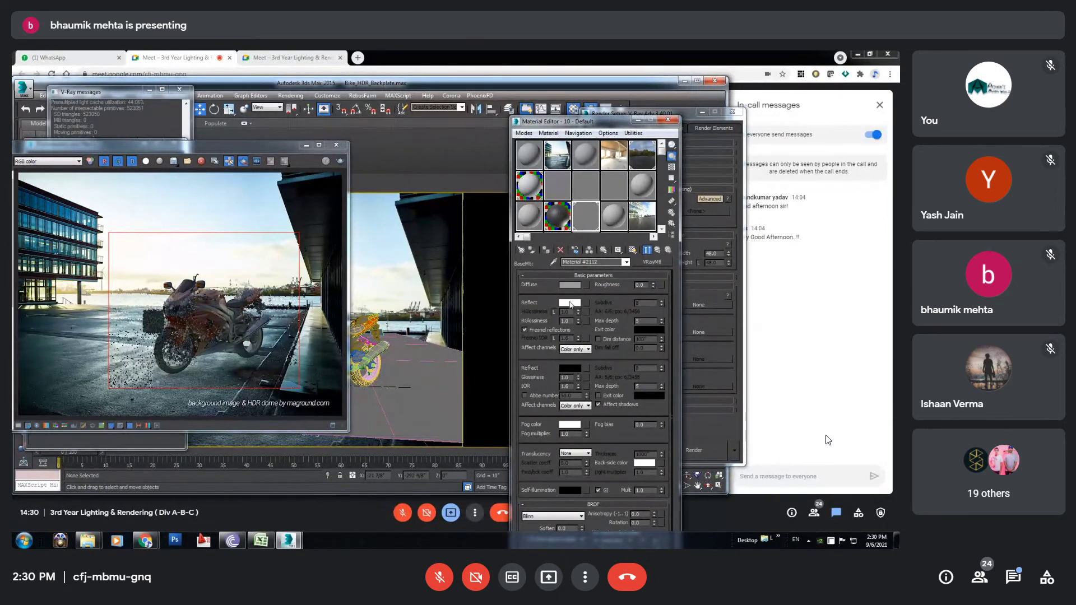
Step: Set the Fresnel IOR of the ground plane's base VRayMtl to 3
left_click_drag(571, 339, 535, 337)
type("3")
key("Return")
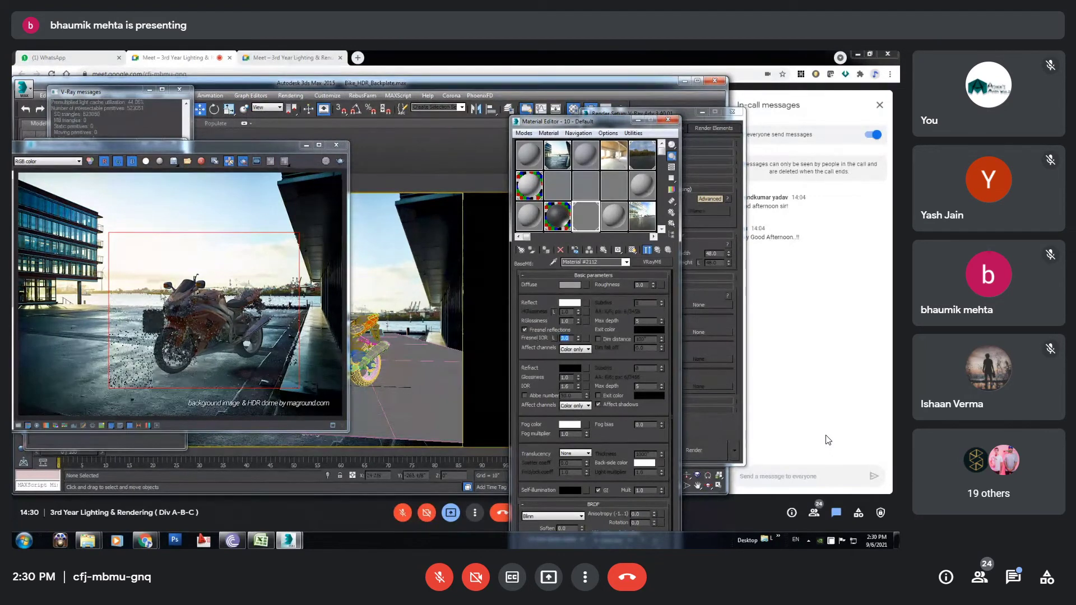
Step: Render a region around the motorcycle, examine its reflection on the ground, and stop the render
left_click_drag(132, 278, 277, 402)
left_click(339, 161)
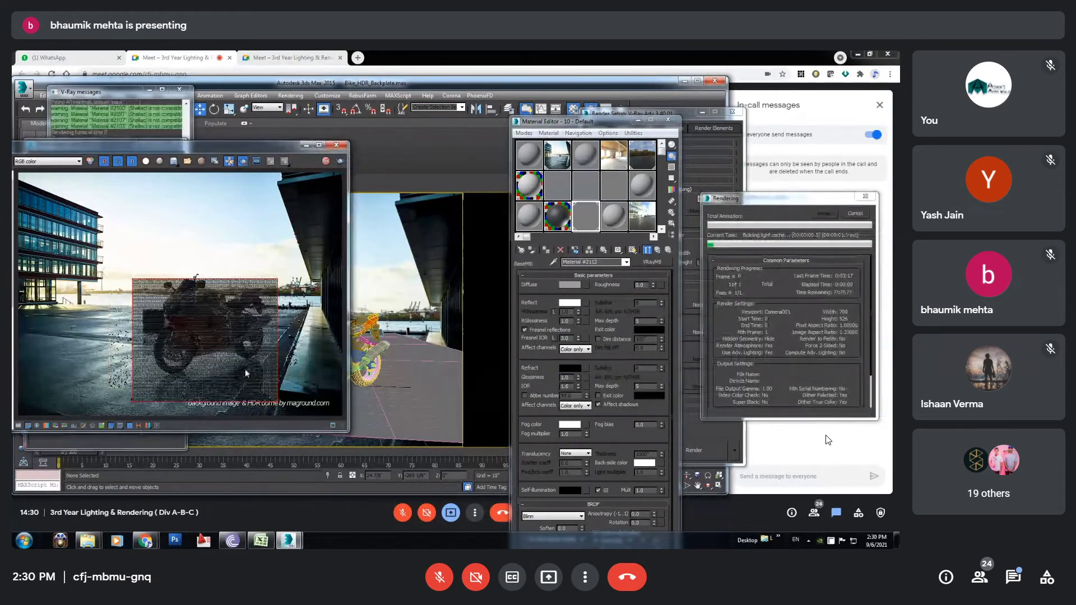
scroll(245, 369, "up", 2)
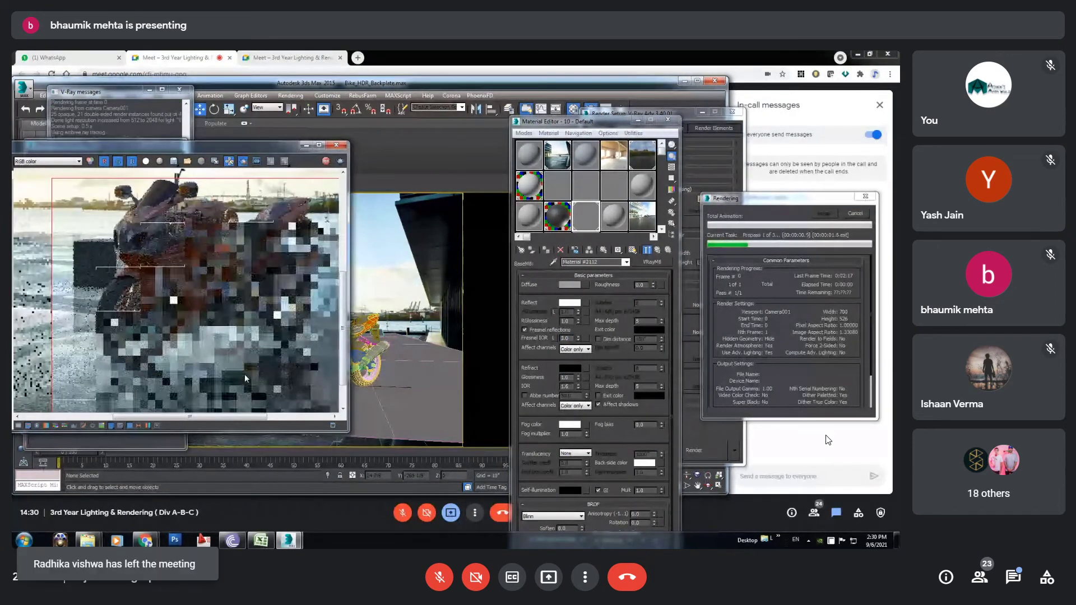
scroll(263, 376, "down", 2)
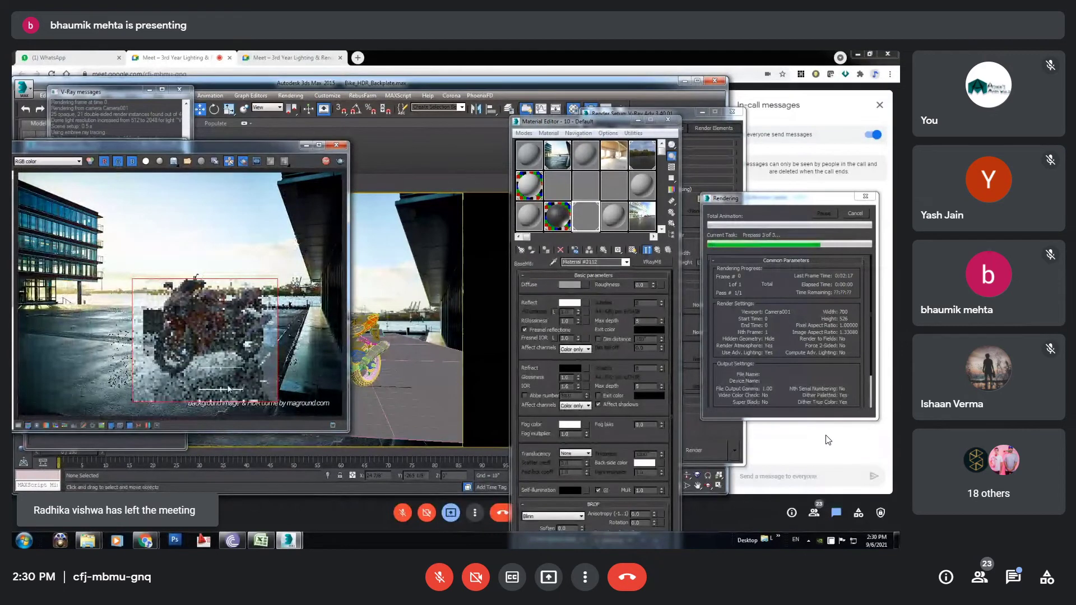
left_click(854, 215)
Step: Set the base material's reflection glossiness to 0.75 and render a region around the motorcycle's wheels
left_click(566, 321)
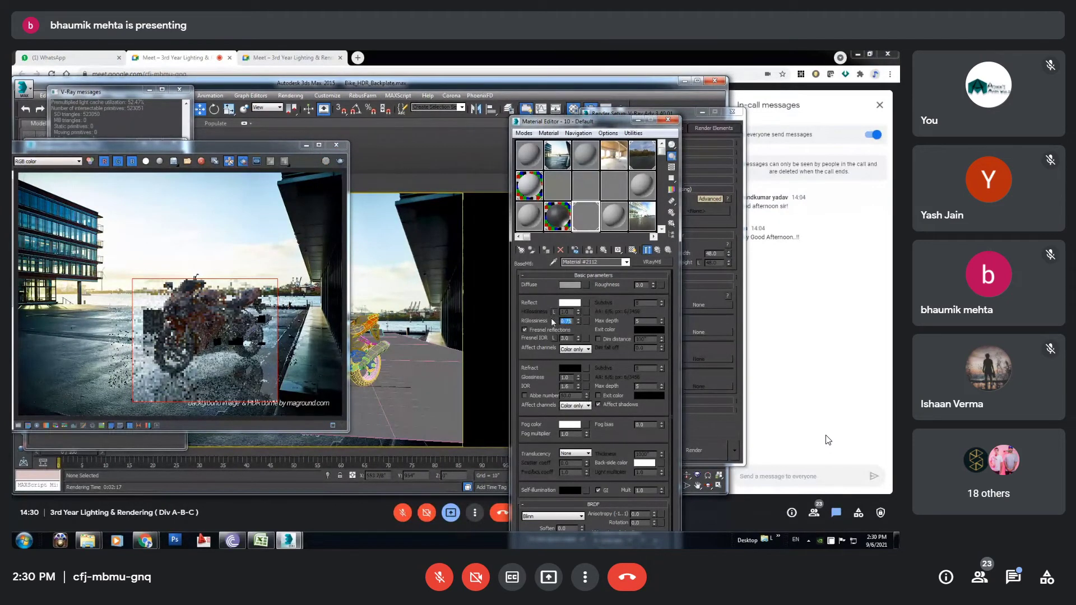
key("Return")
left_click(340, 161)
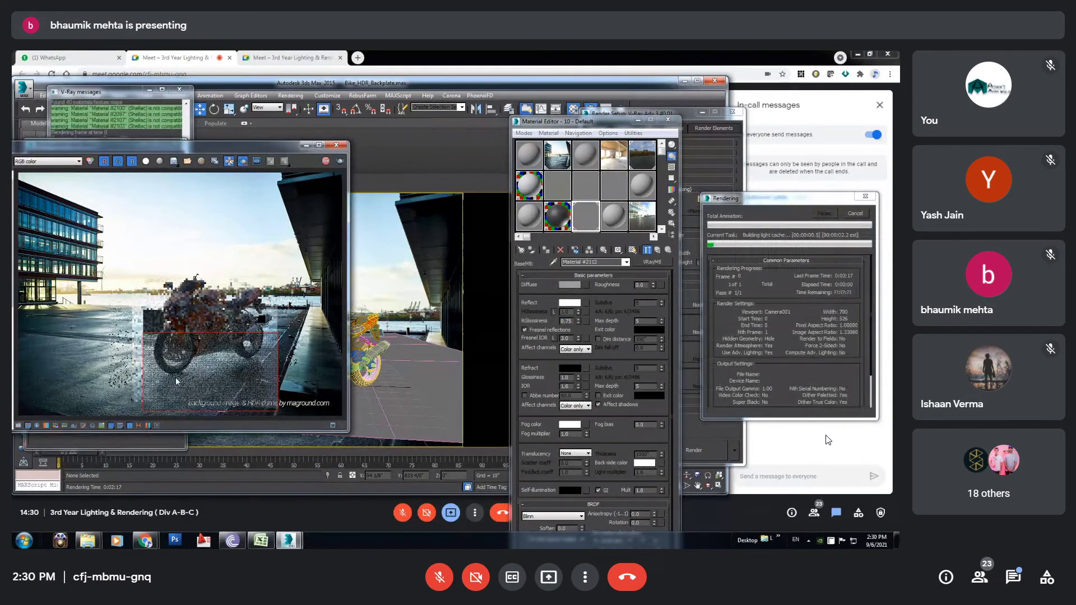
scroll(176, 378, "up", 2)
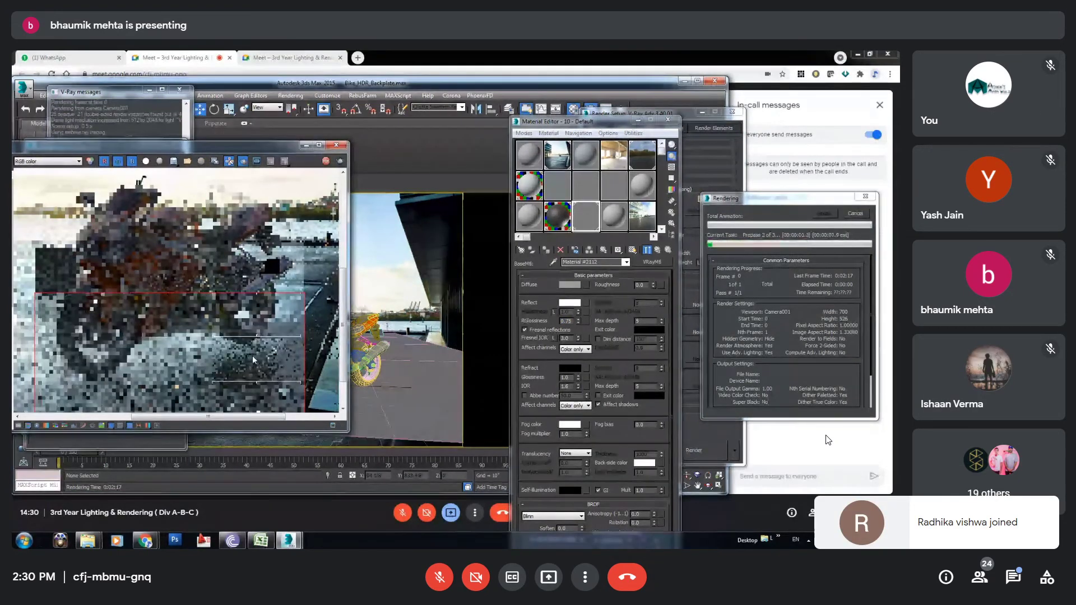
scroll(252, 355, "down", 2)
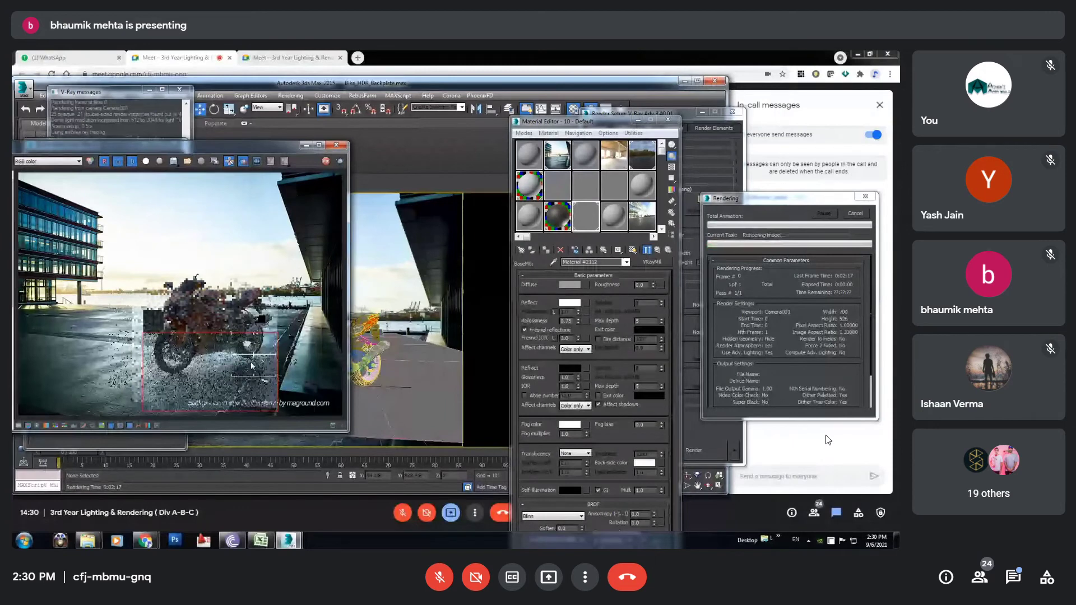
scroll(252, 366, "up", 2)
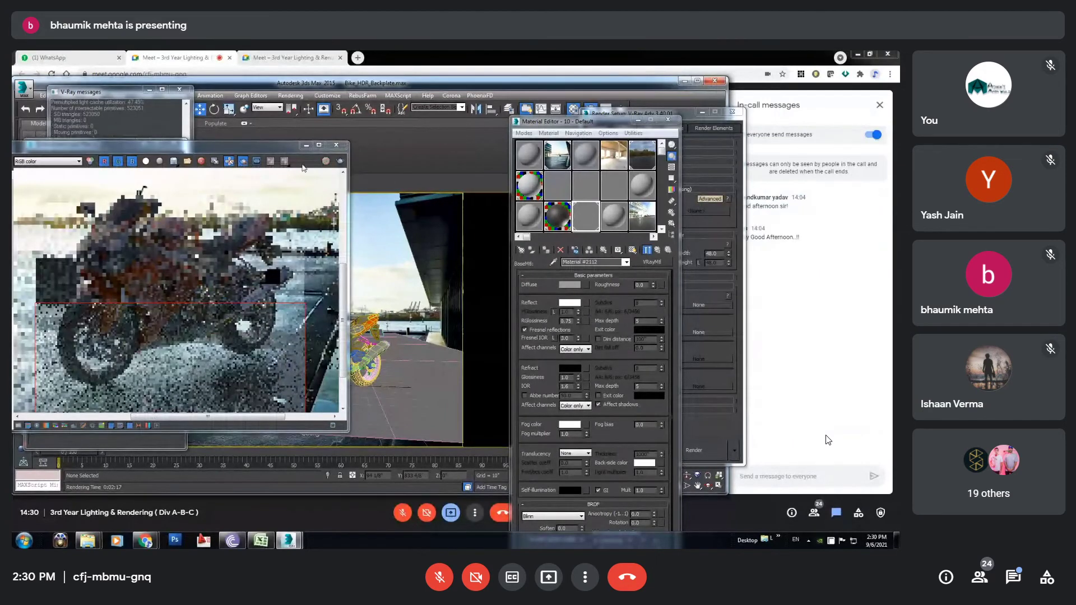
Step: Reposition the frame buffer and examine the ground contact shading around the front wheel with the VRayDirt diffuse map applied
left_click_drag(274, 151, 427, 149)
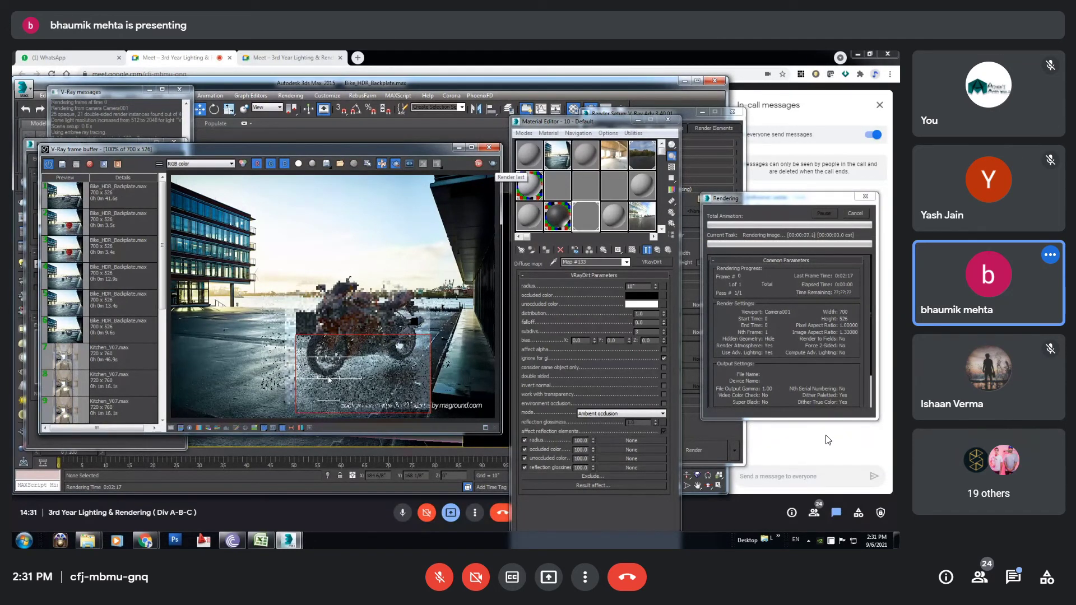
scroll(329, 380, "up", 2)
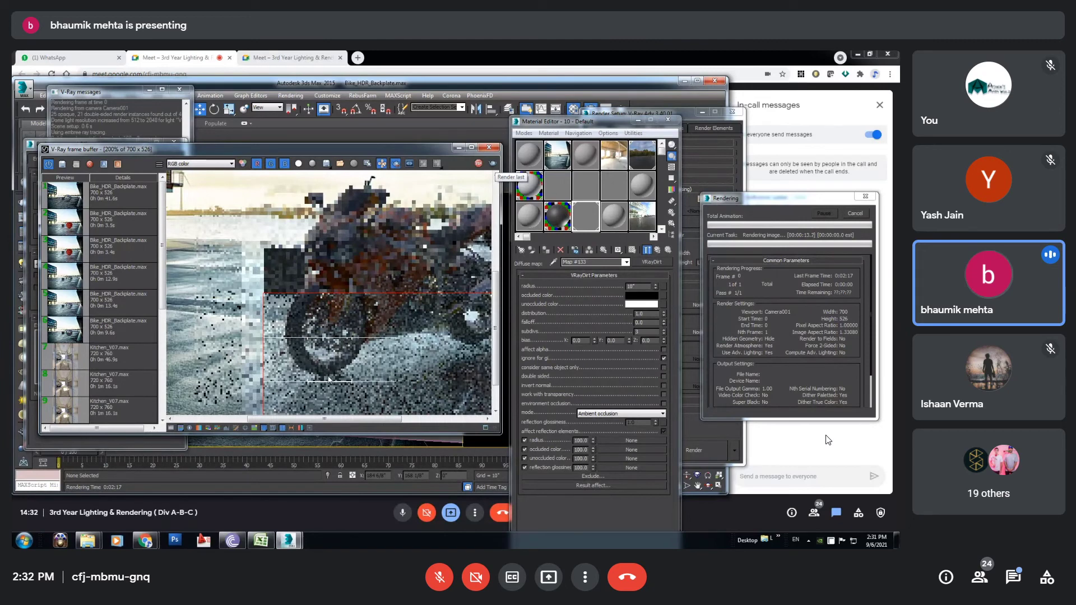
scroll(329, 380, "down", 2)
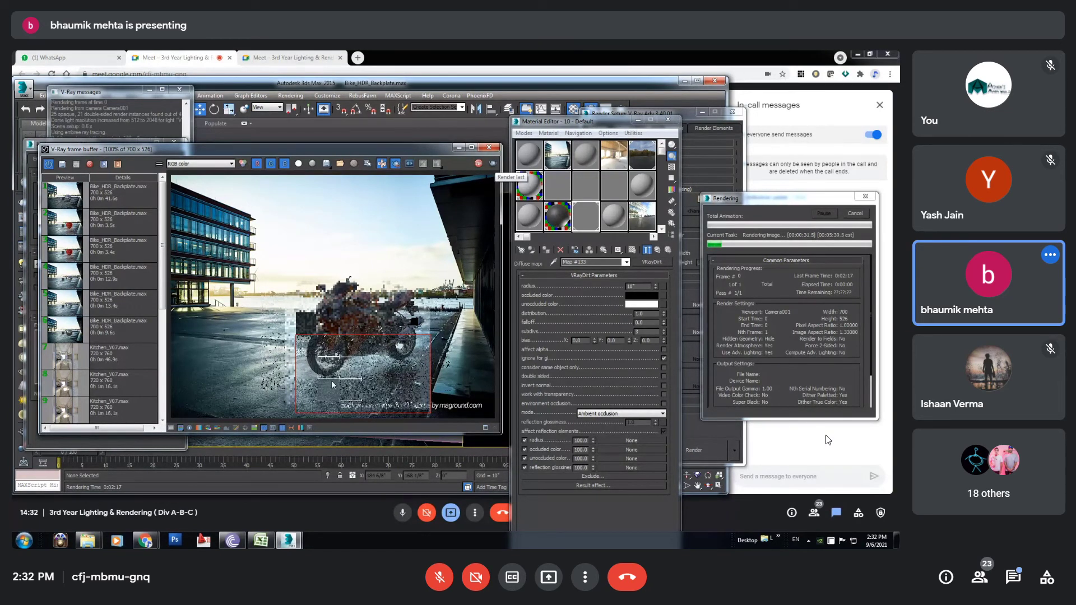
scroll(333, 378, "up", 1)
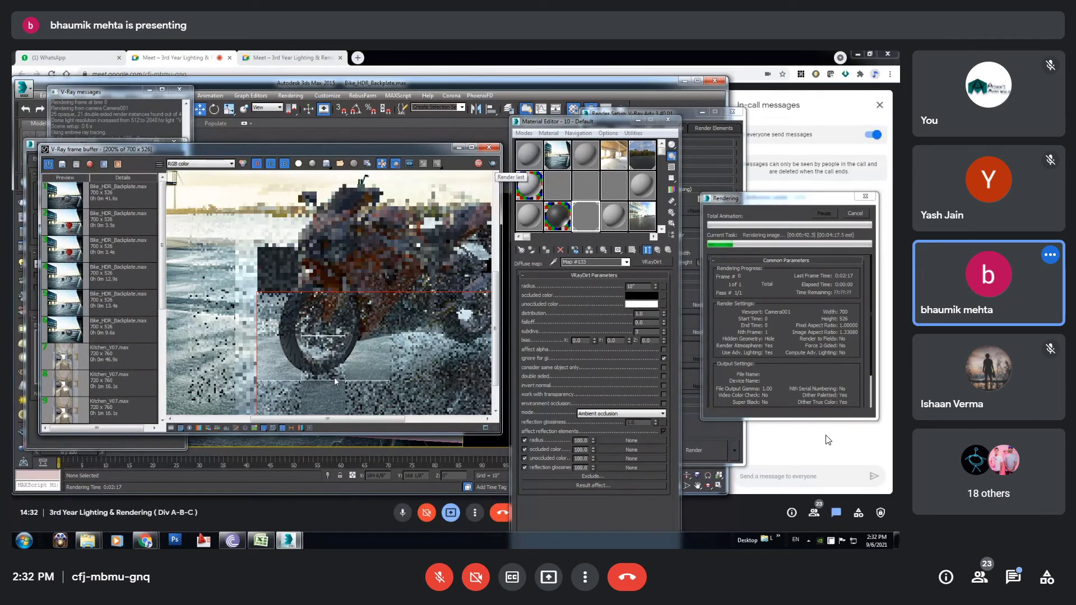
scroll(334, 377, "down", 1)
scroll(325, 371, "up", 1)
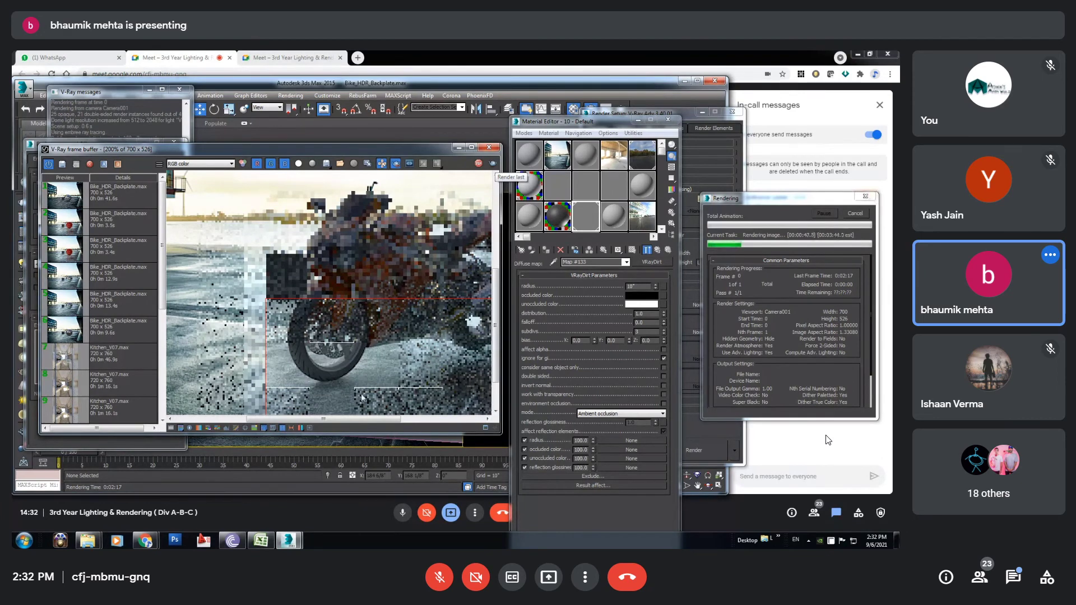
scroll(348, 375, "down", 1)
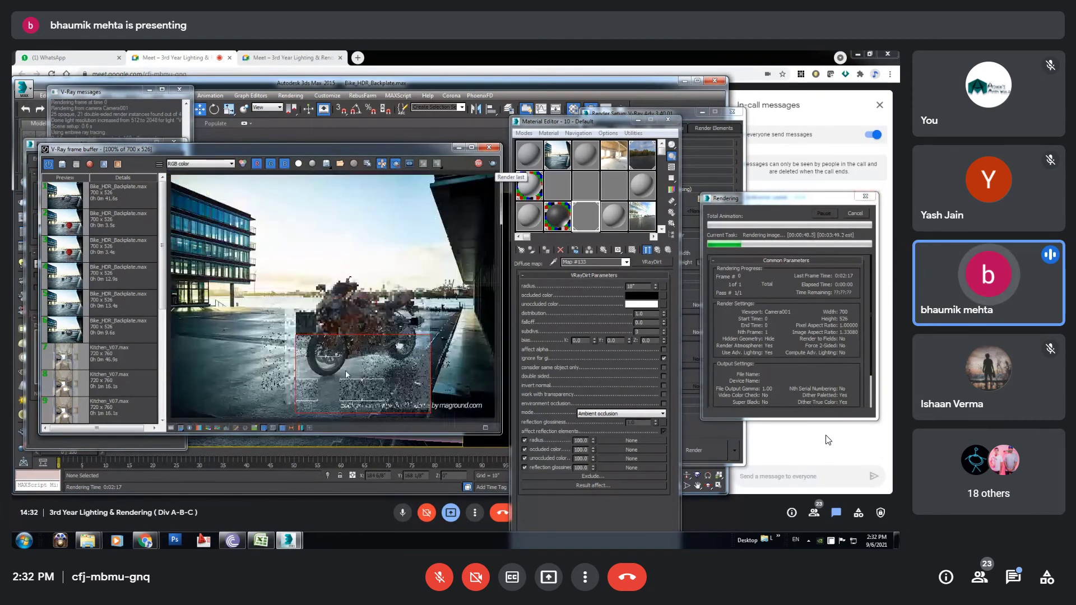
scroll(346, 374, "up", 1)
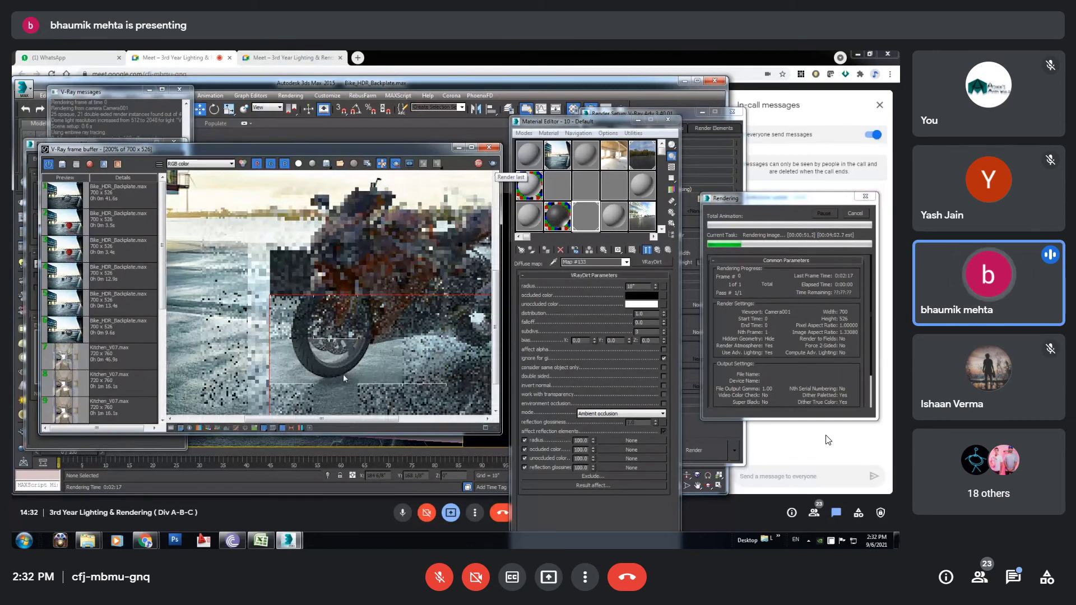
Step: Toggle the alpha channel view, and compare two stored renders across the front wheel's contact shadow
left_click(298, 164)
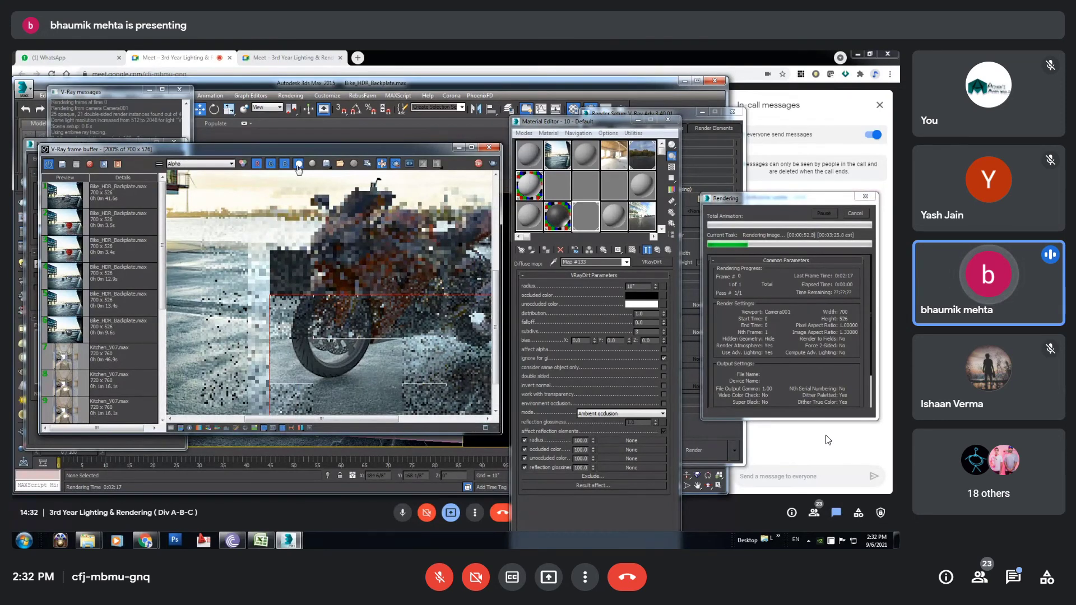
left_click(298, 165)
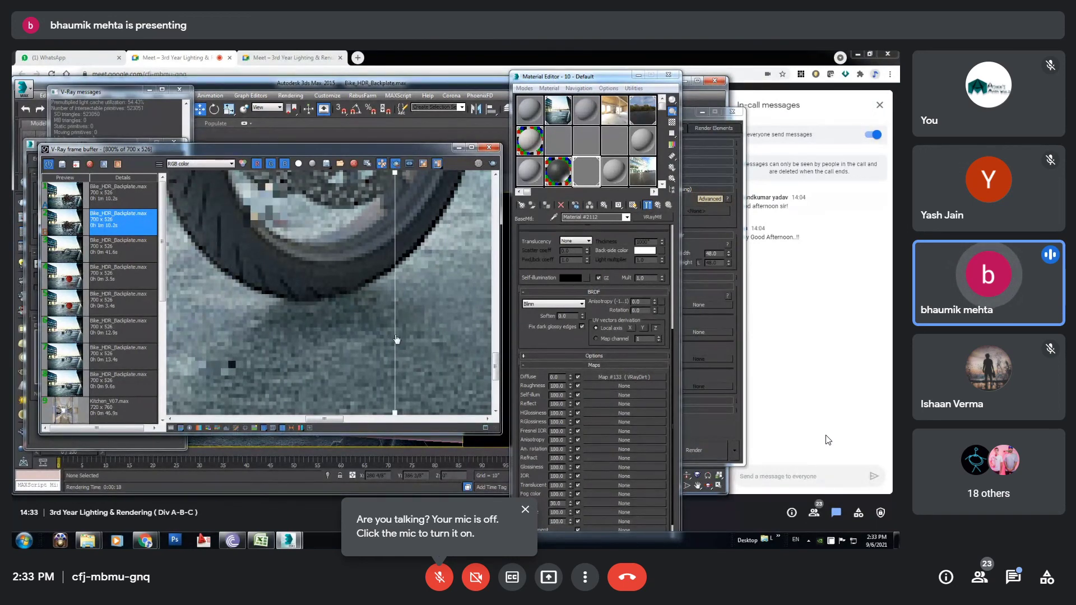
left_click_drag(396, 339, 381, 330)
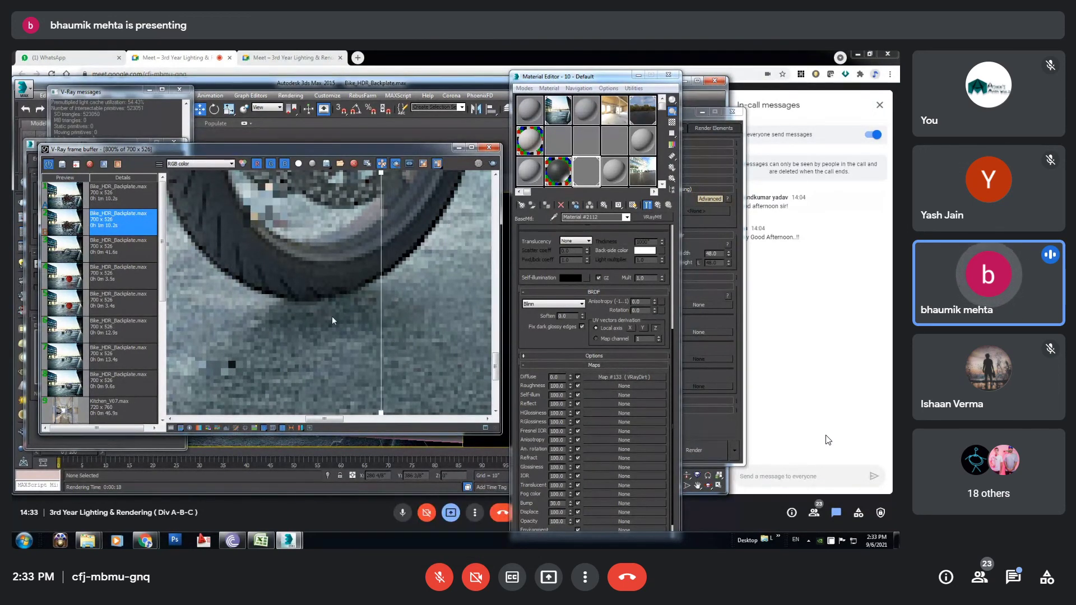
Step: Examine the whole motorcycle in the stored render comparison, and check the base material's diffuse colour in its basic parameters
scroll(332, 316, "down", 2)
scroll(328, 313, "down", 1)
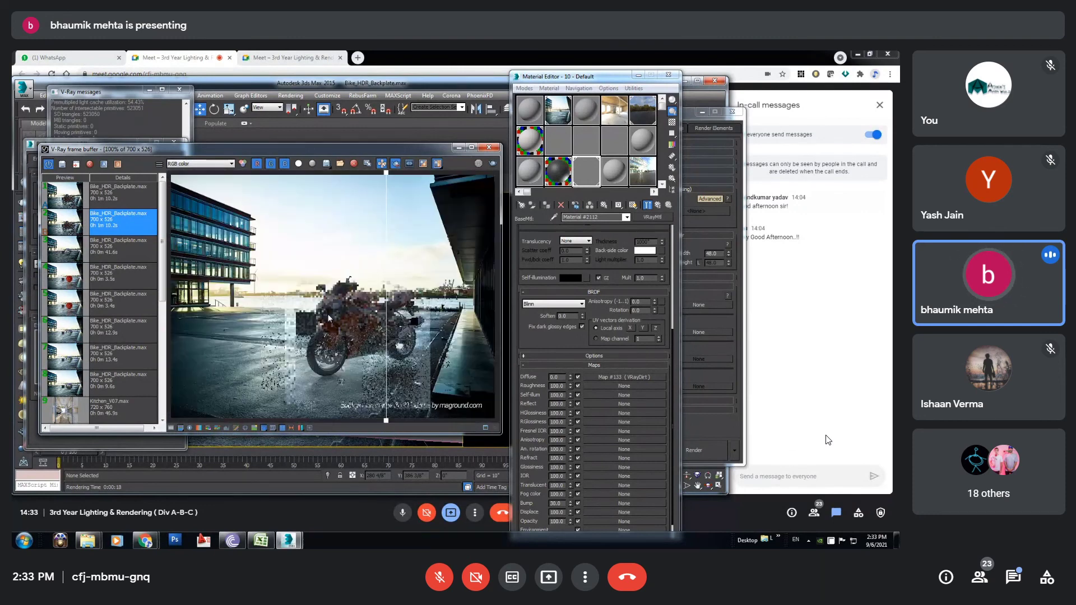
scroll(257, 367, "up", 1)
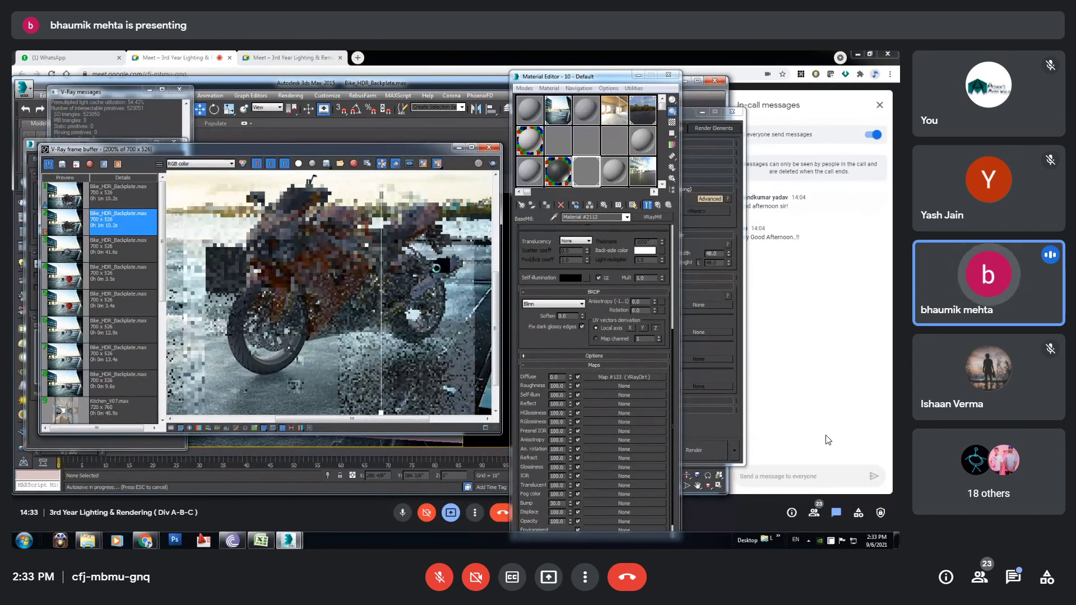
scroll(646, 389, "up", 5)
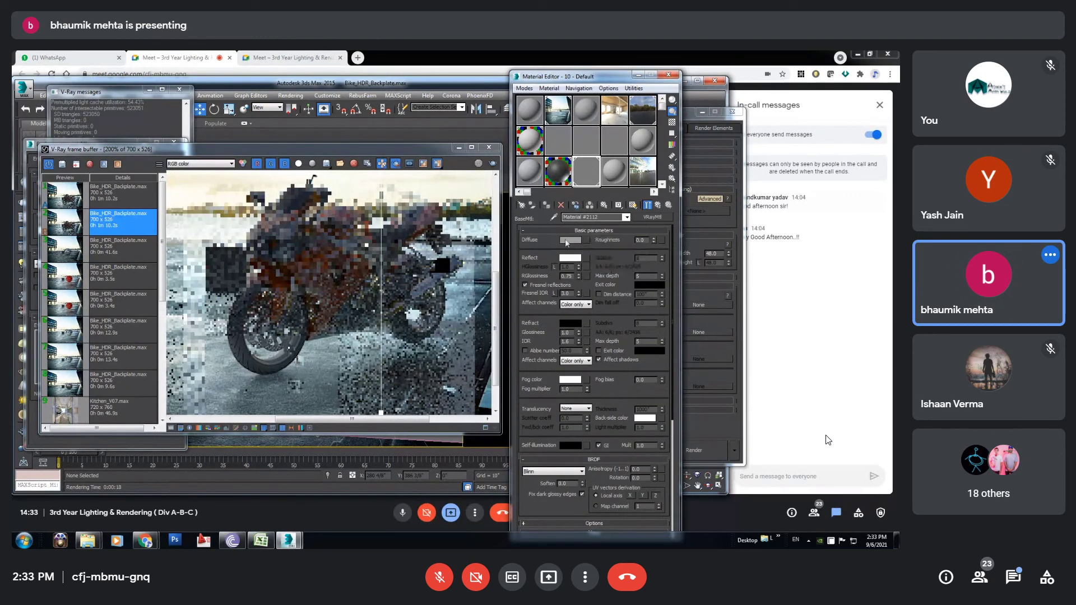
left_click(569, 240)
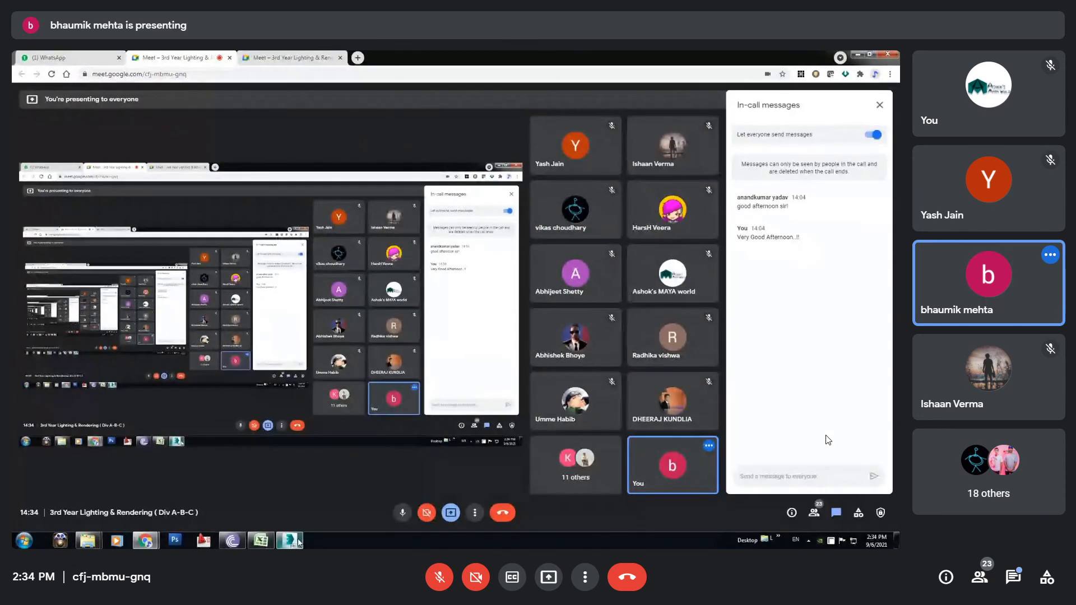
Step: Unmute the meeting microphone briefly, mute it again, and exit the browser's full-screen view
left_click(438, 589)
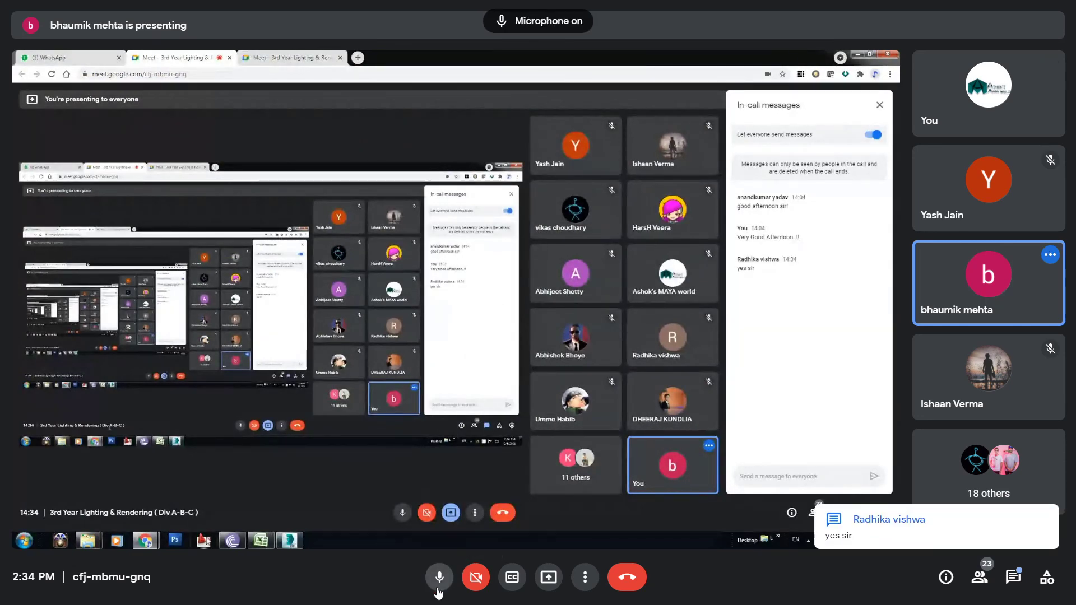
left_click(439, 588)
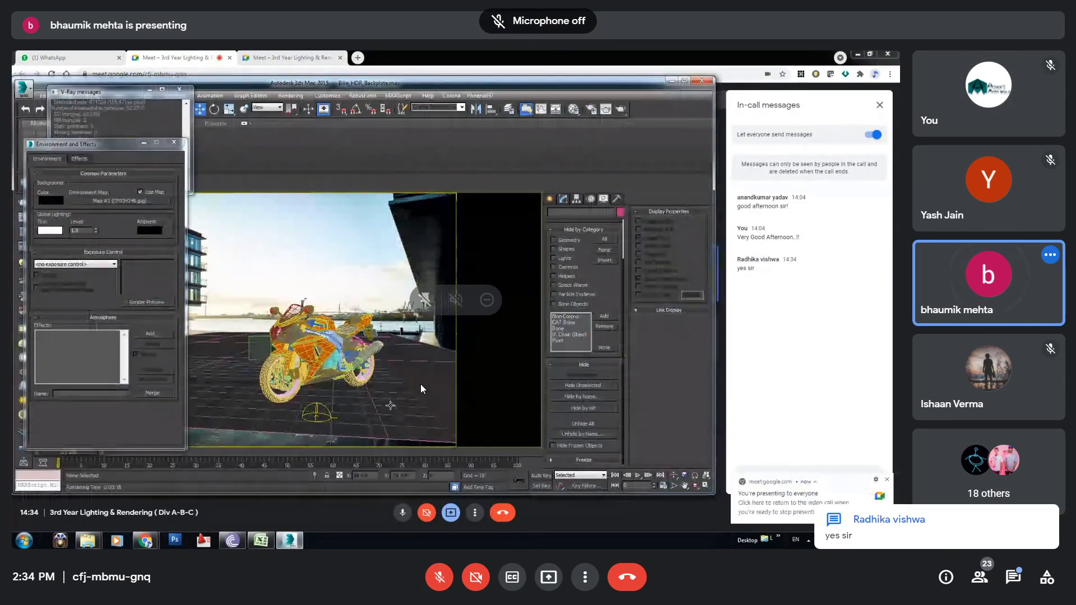
key("Escape")
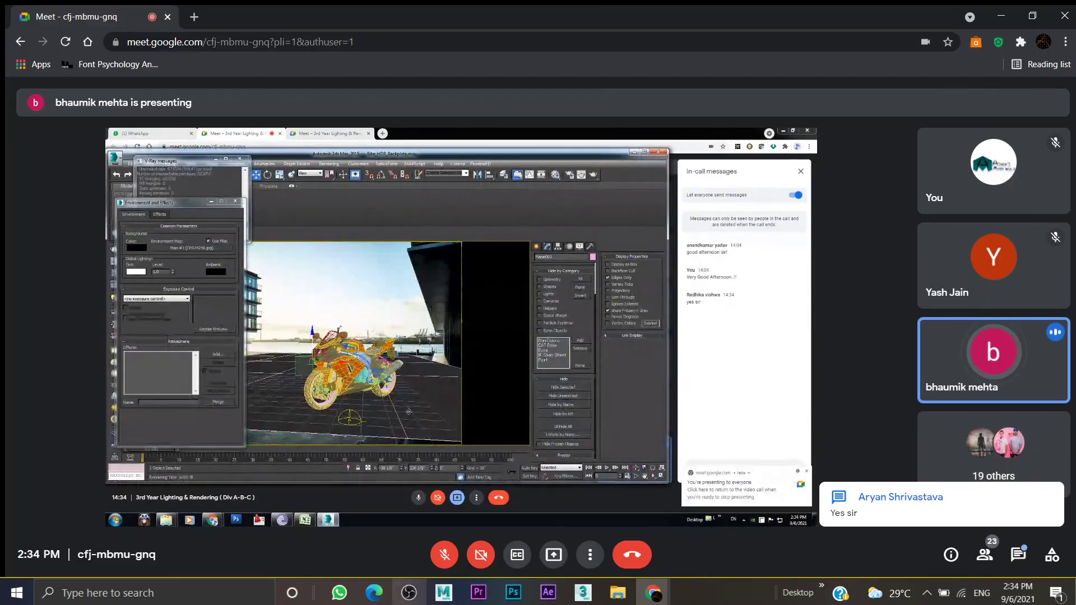